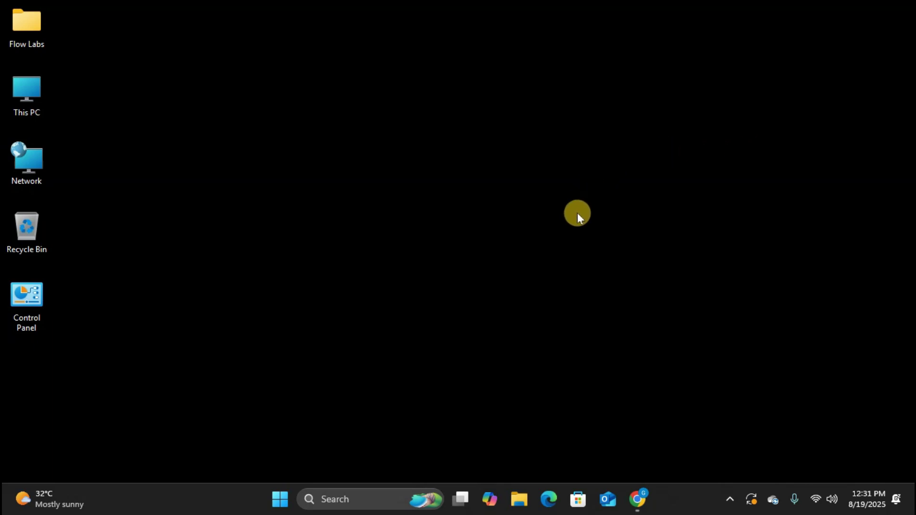
Run a Google search for 'unity' in a new Chrome tab and open the unity.com result
click(638, 498)
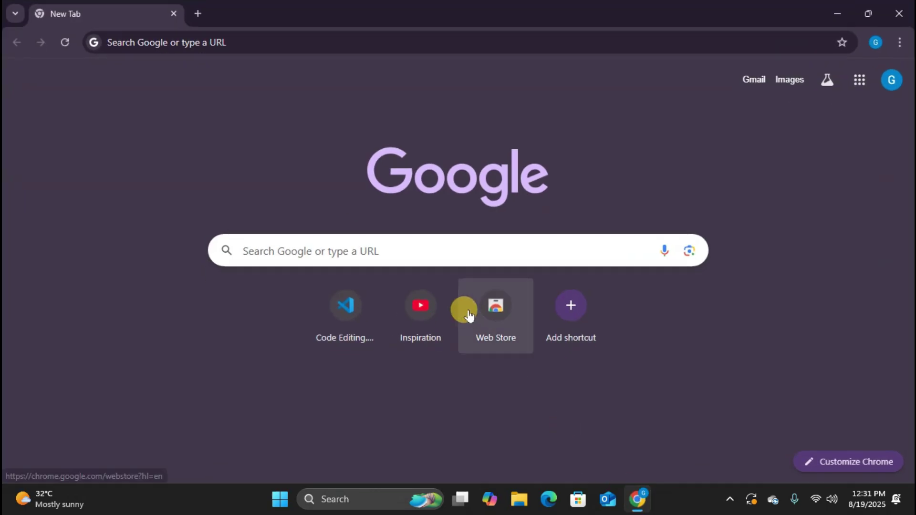
text(unity)
key(Return)
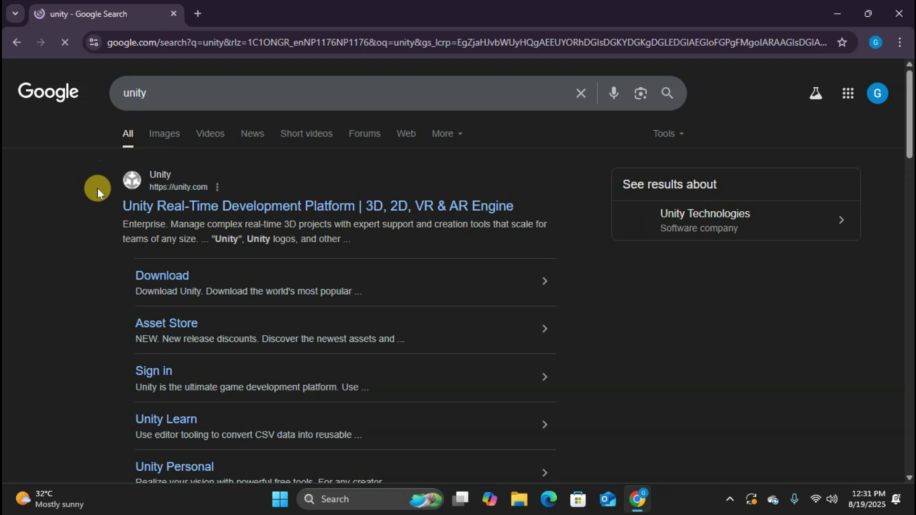
click(207, 210)
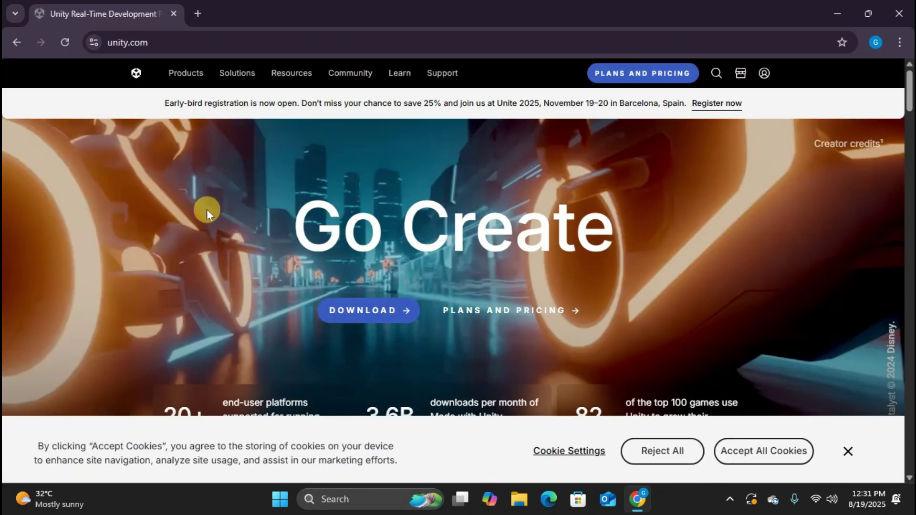
scroll(207, 210, down, 5)
scroll(207, 210, up, 5)
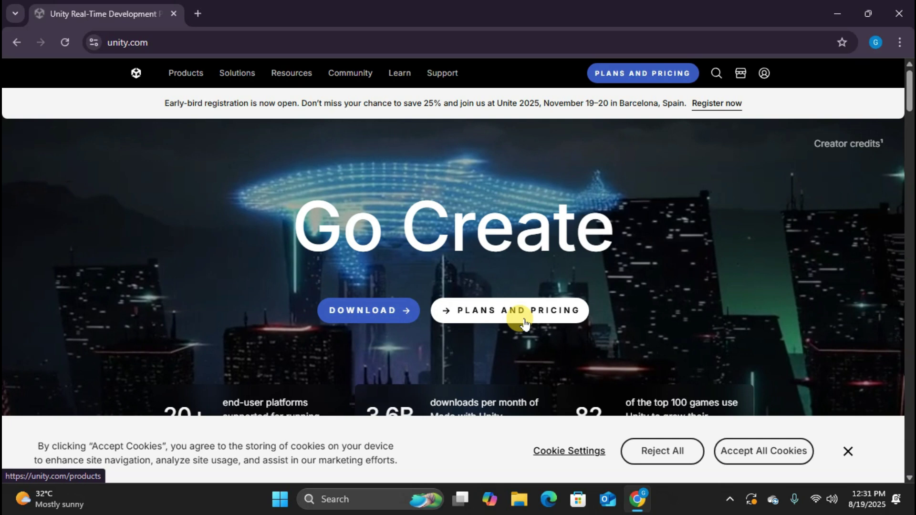
click(521, 320)
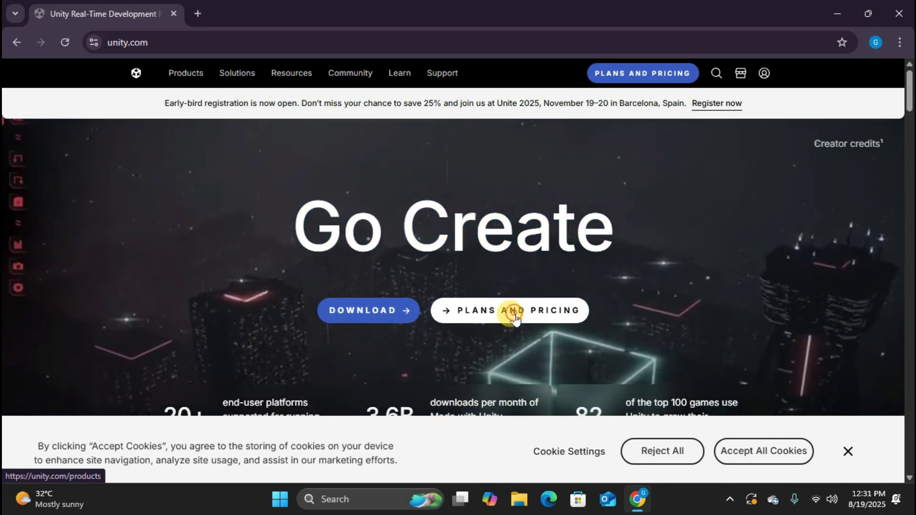
scroll(235, 256, down, 4)
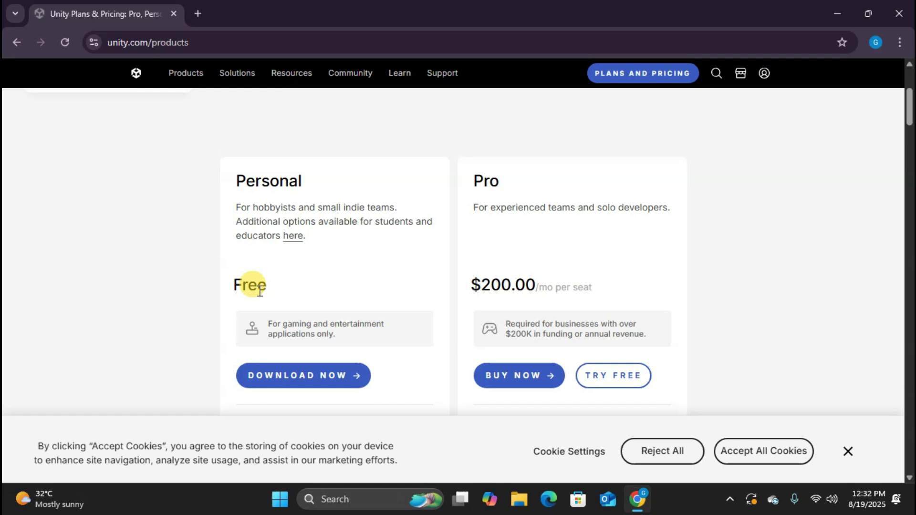
scroll(259, 292, down, 5)
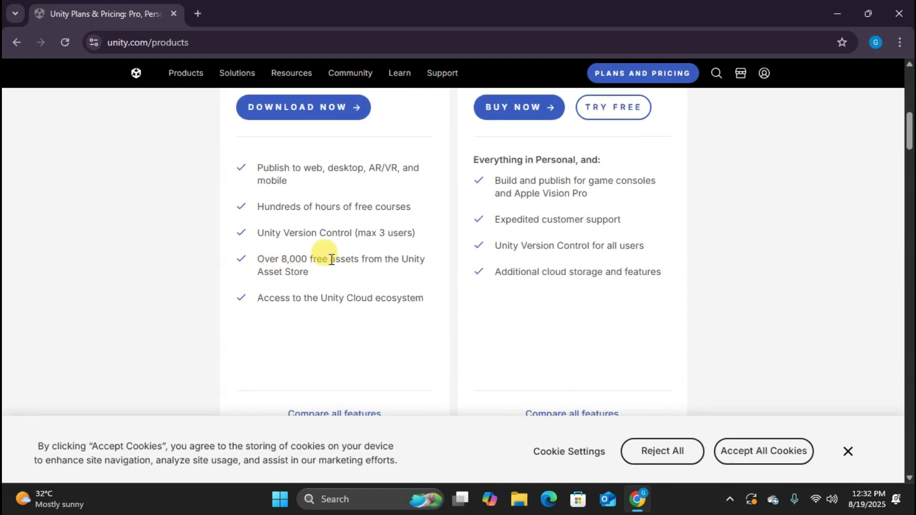
scroll(333, 271, down, 2)
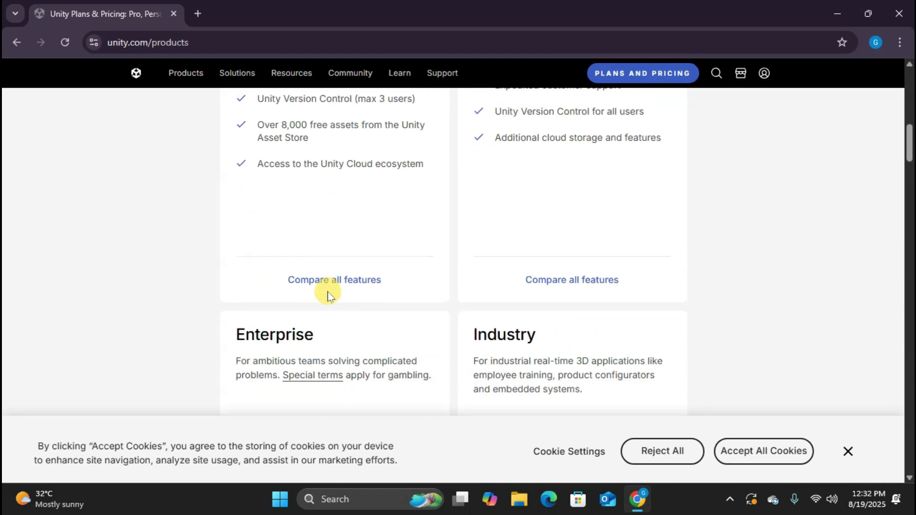
scroll(333, 285, up, 5)
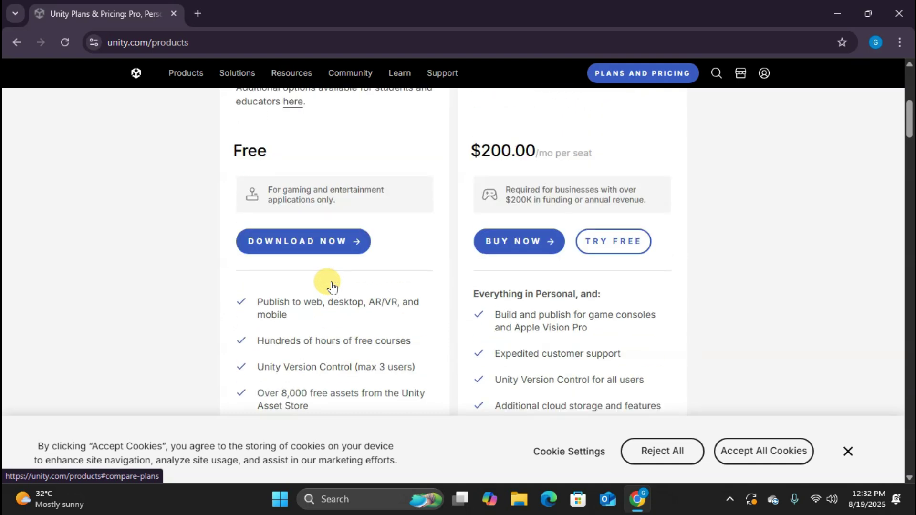
scroll(322, 210, up, 5)
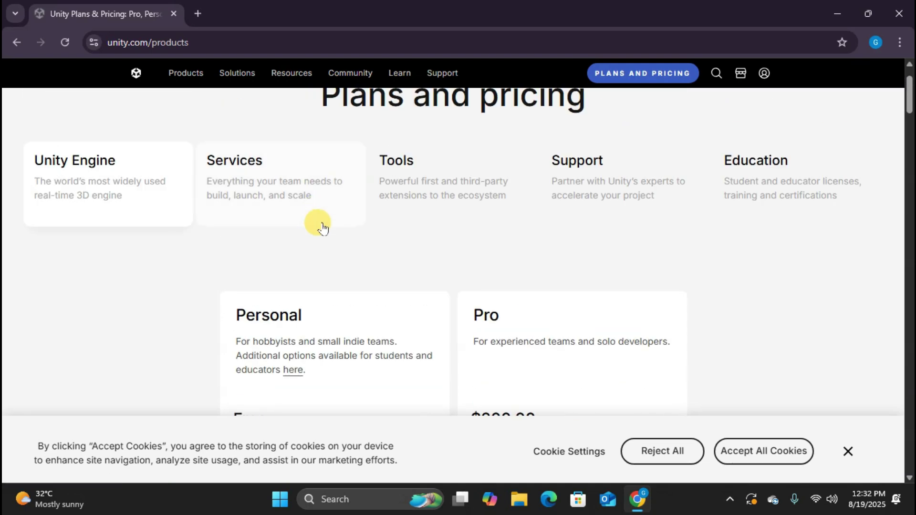
scroll(313, 350, up, 1)
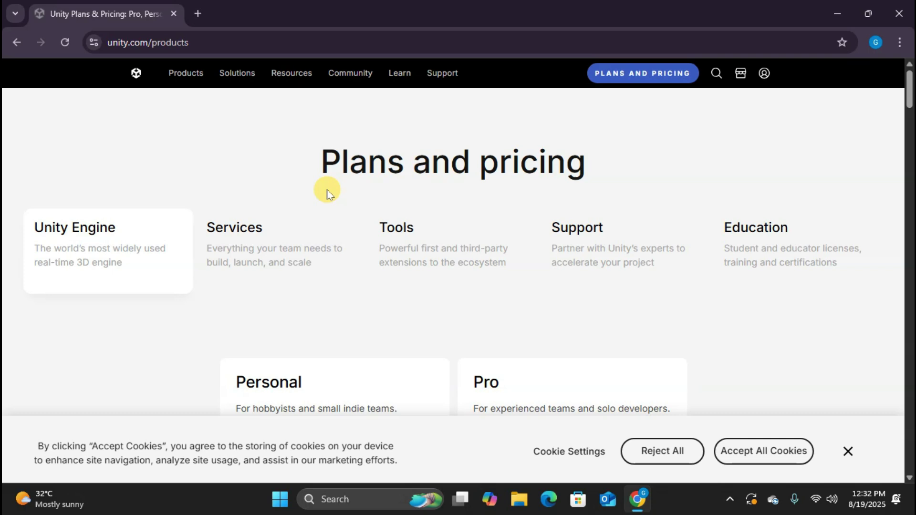
scroll(346, 215, down, 5)
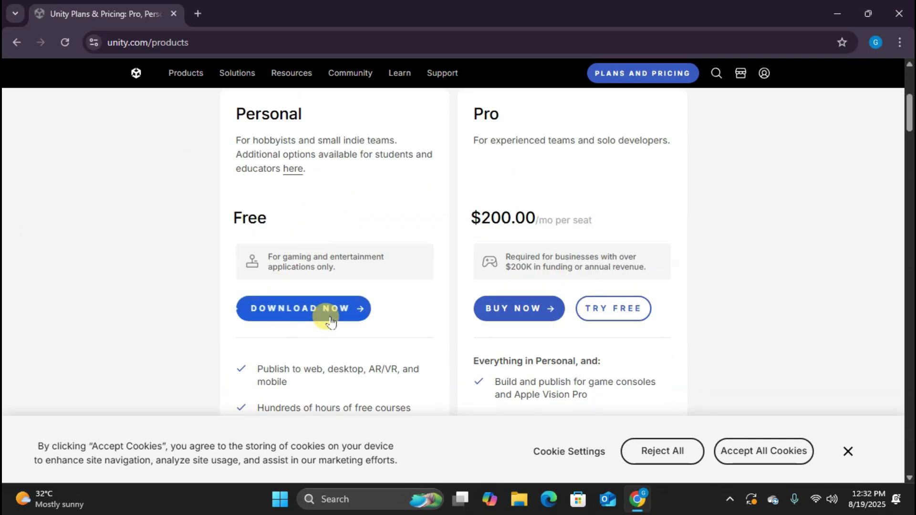
scroll(353, 229, up, 2)
key(alt+Left)
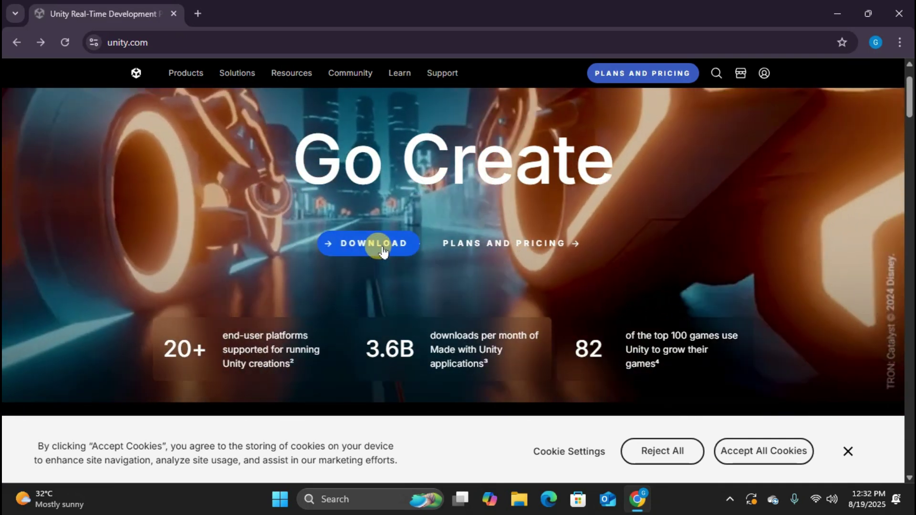
Download the Unity Hub installer for Windows from the Unity download page
click(382, 245)
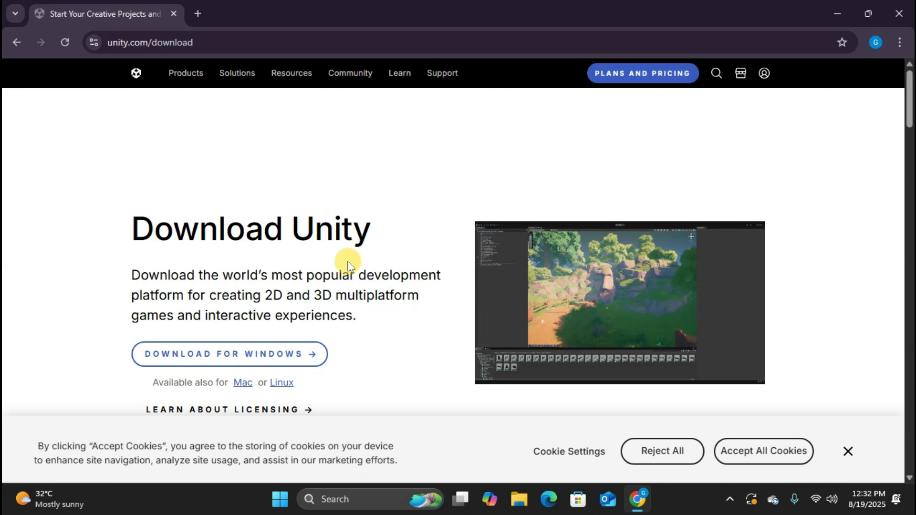
double_click(152, 42)
click(303, 273)
scroll(131, 281, down, 1)
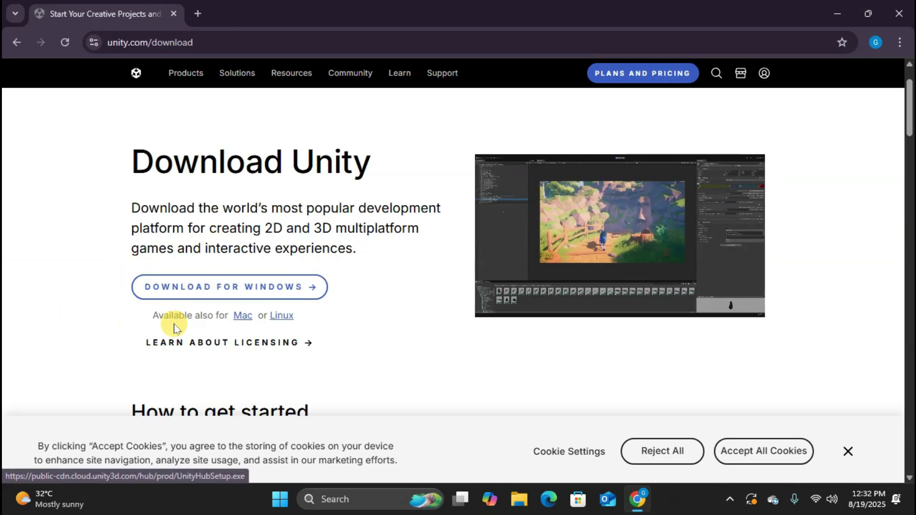
click(223, 289)
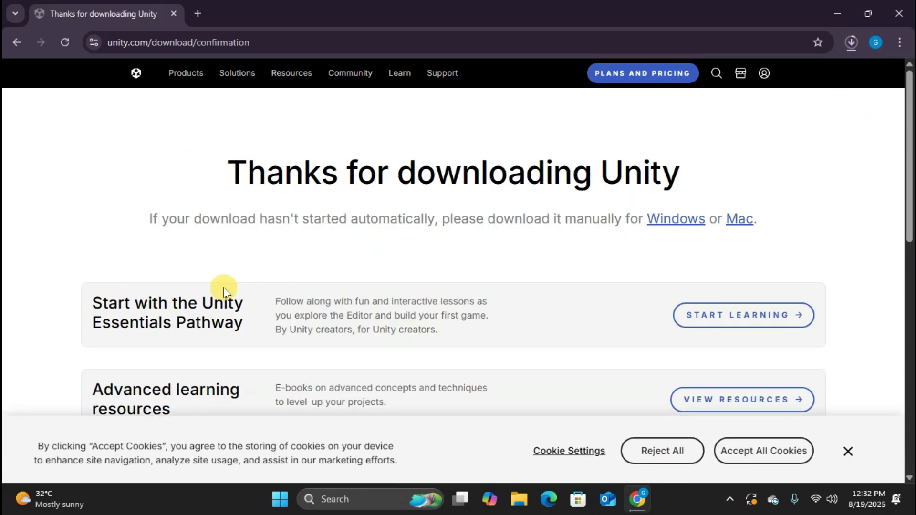
Show Chrome's recent downloads listing UnityHubSetup.exe (151 MB)
scroll(403, 186, down, 3)
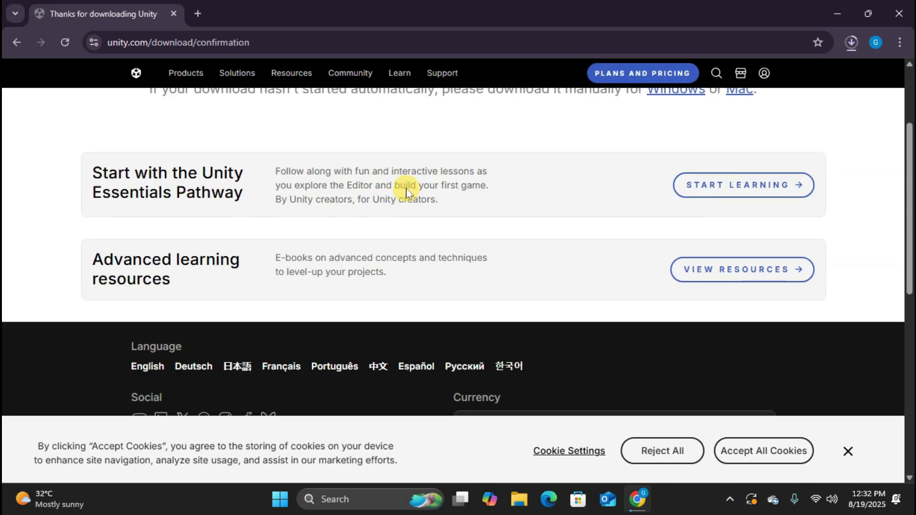
scroll(406, 192, up, 3)
click(853, 42)
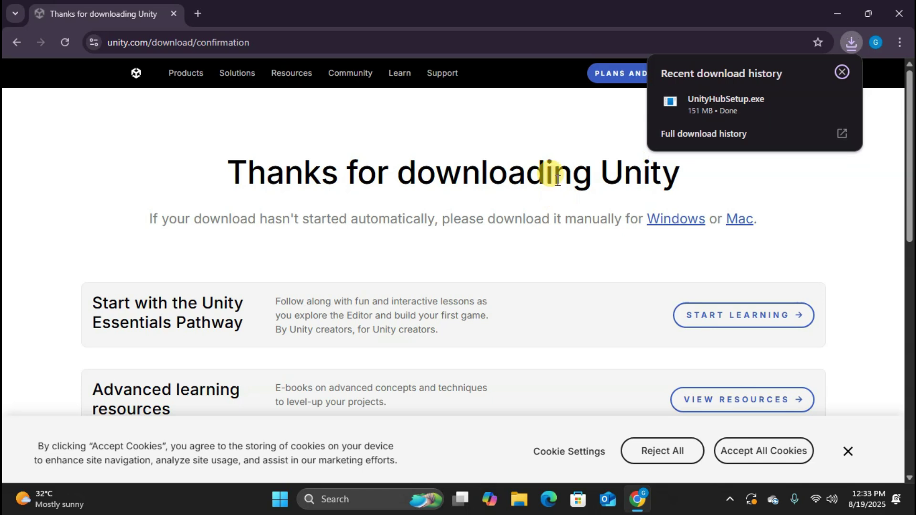
Run UnityHubSetup.exe, accept the licence, install Unity Hub 3.13.1 in the default folder and launch it
click(739, 104)
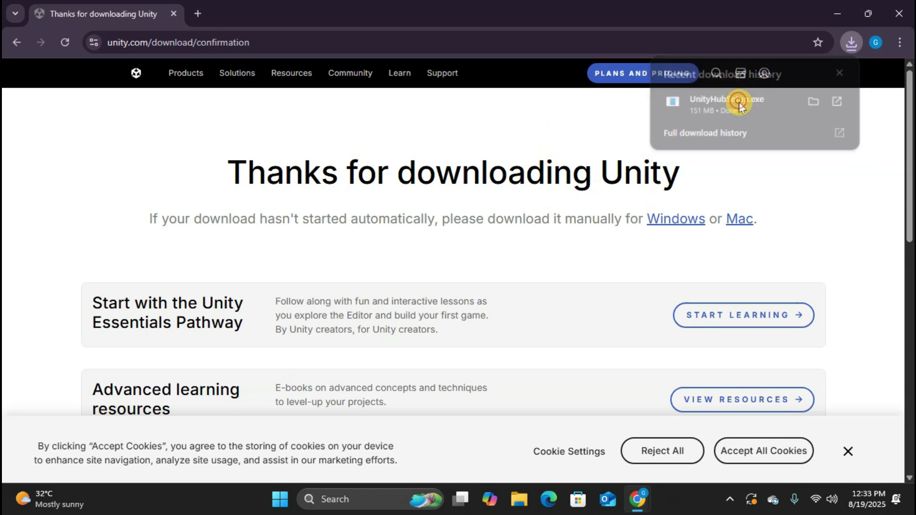
click(837, 13)
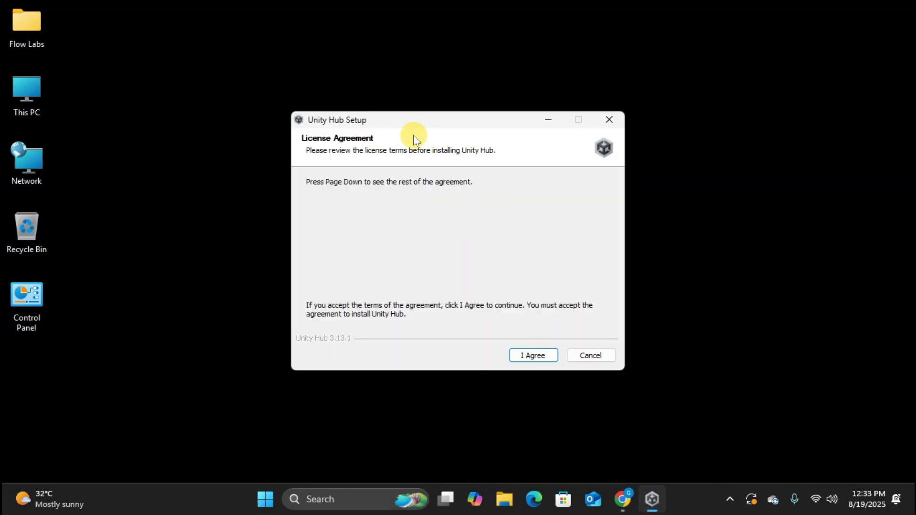
drag(371, 128, 367, 113)
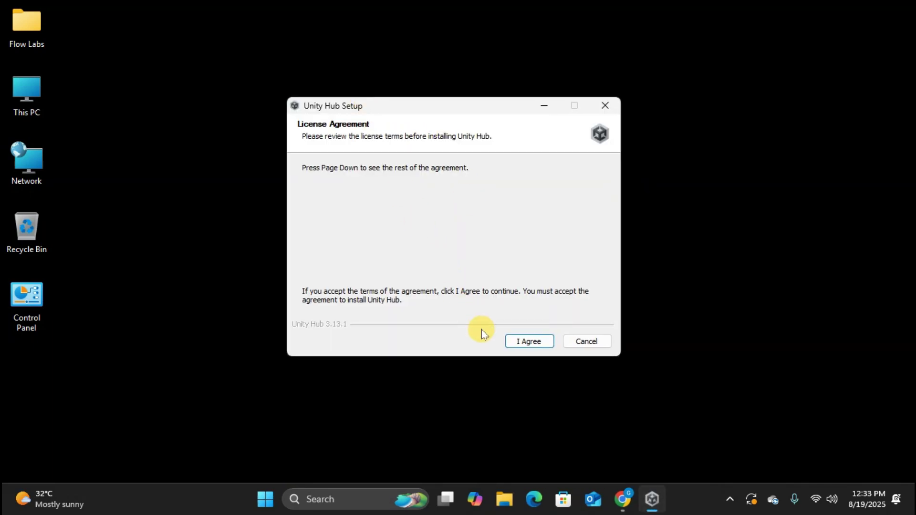
click(529, 342)
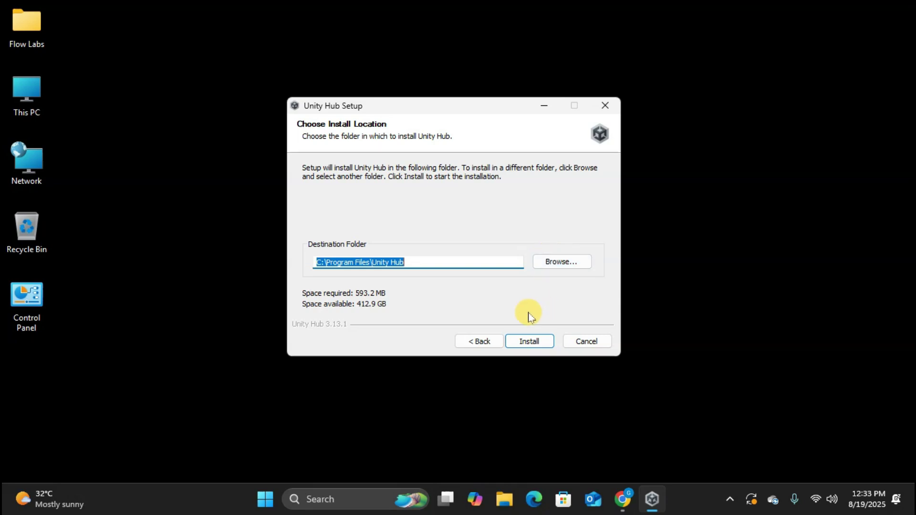
click(537, 347)
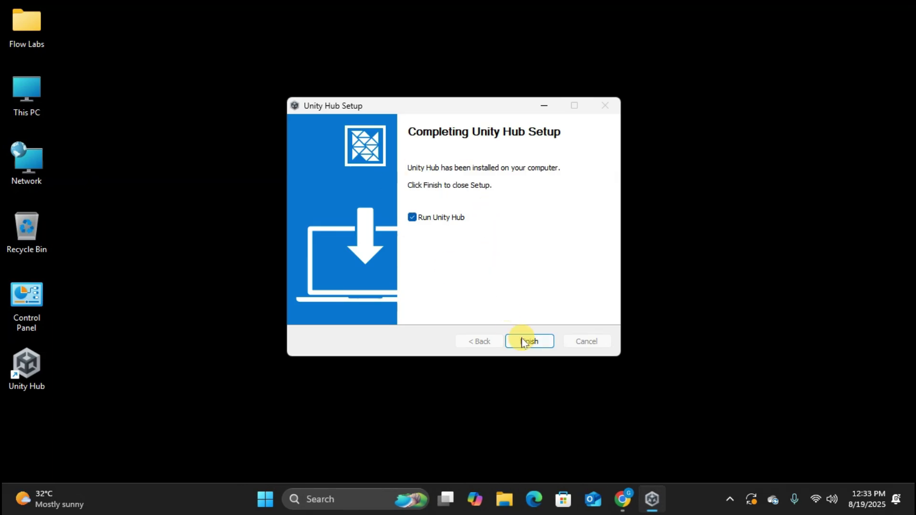
key(Return)
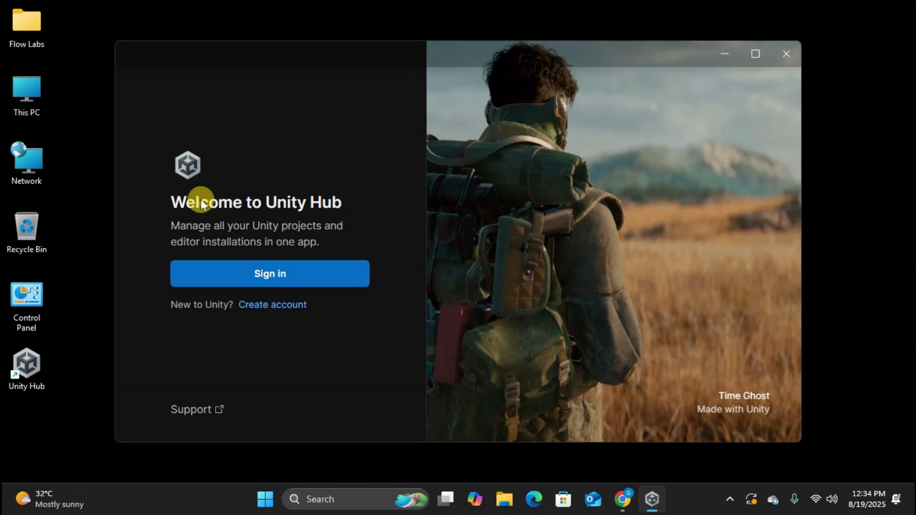
Open the Unity account page from Hub in Chrome and accept all cookies
click(268, 309)
click(624, 506)
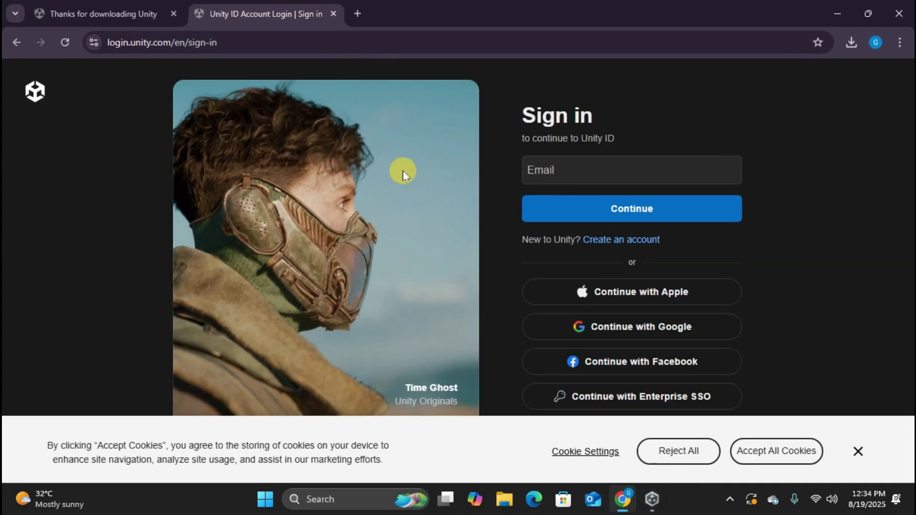
click(768, 451)
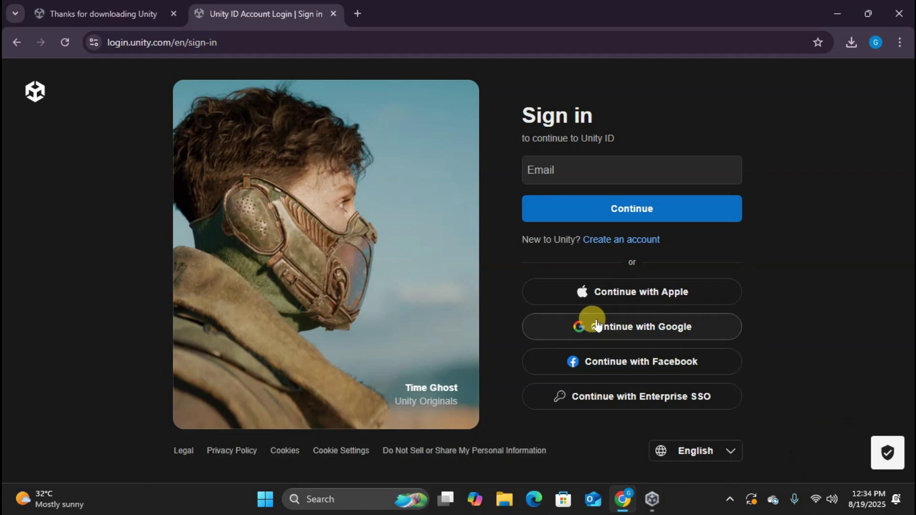
Sign in to Unity ID with a Google account and accept the updated terms
click(628, 334)
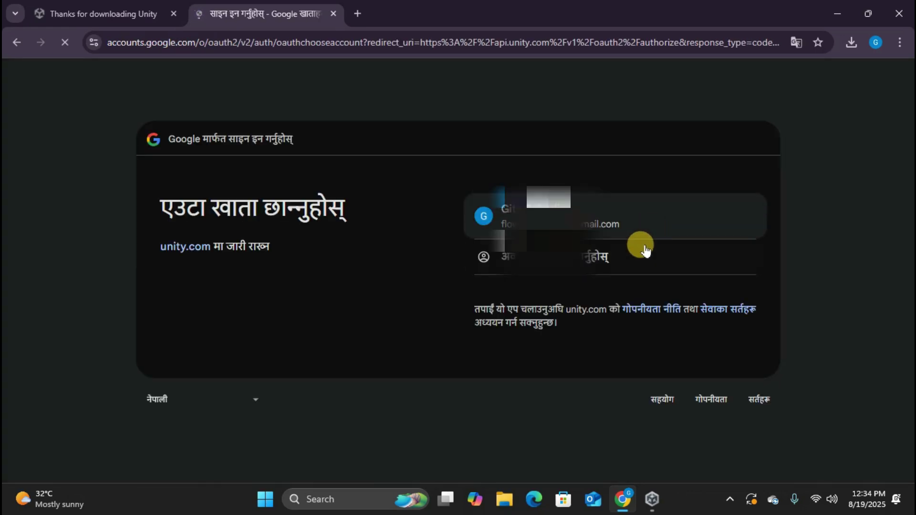
click(615, 247)
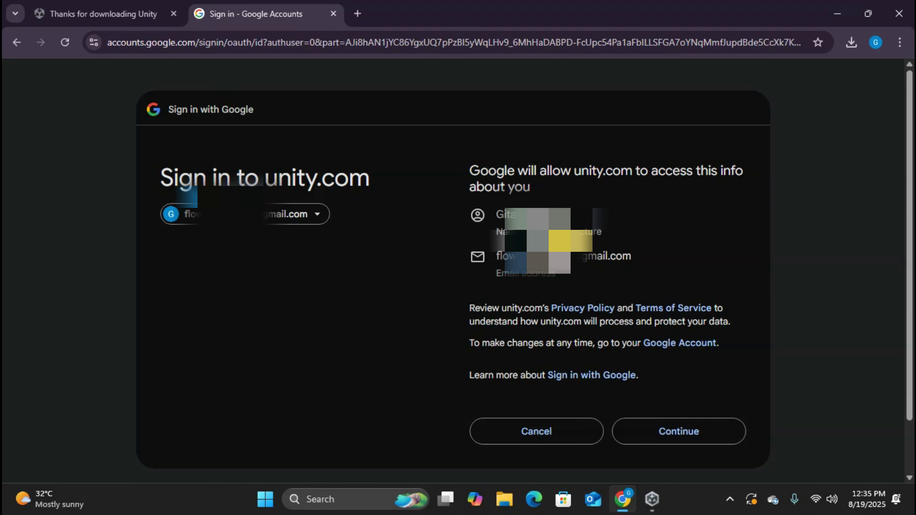
click(670, 435)
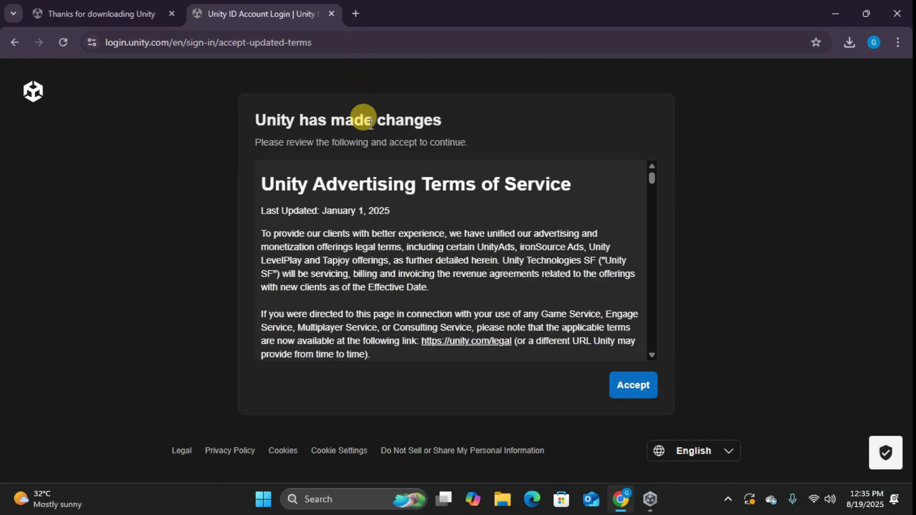
scroll(495, 300, down, 10)
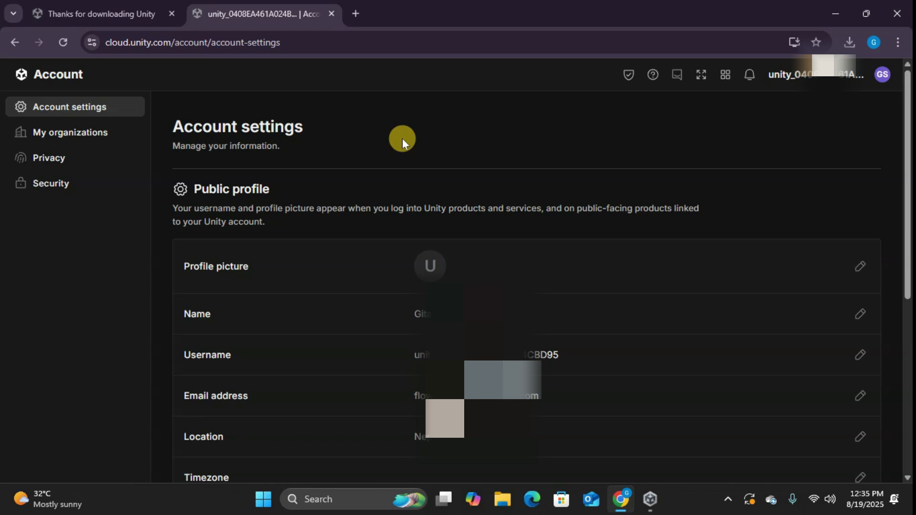
Sign in to Unity Hub through the browser hand-off and dismiss the welcome video
click(832, 8)
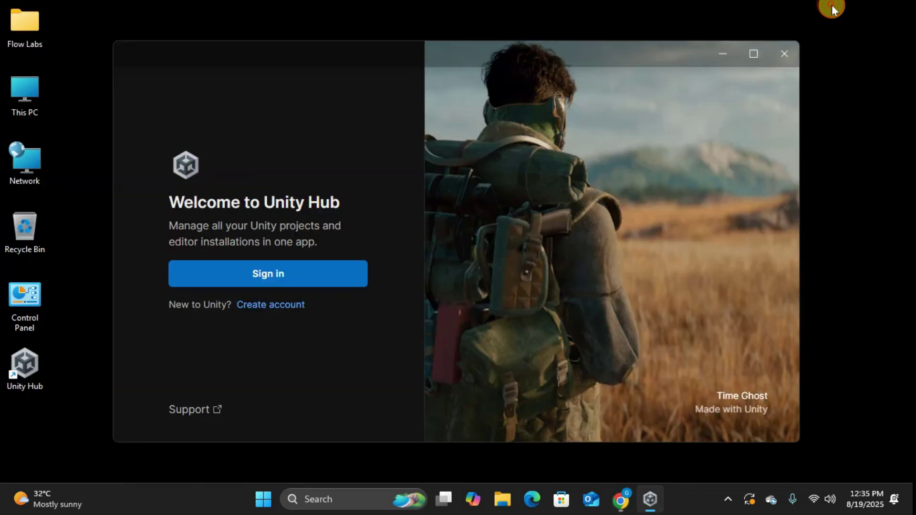
click(264, 270)
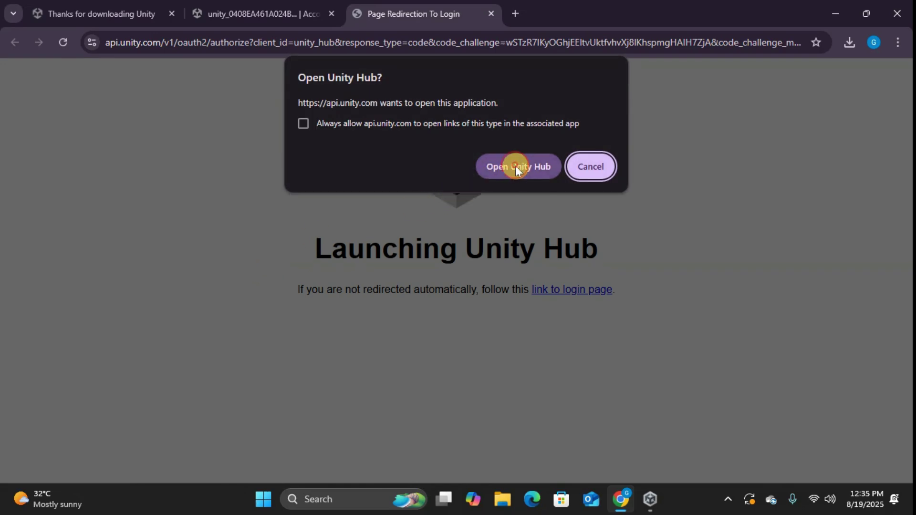
click(517, 167)
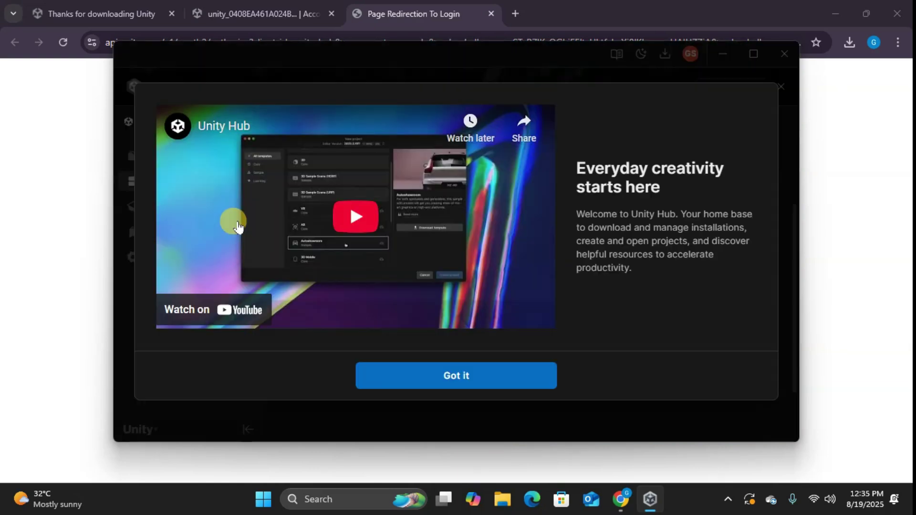
click(477, 375)
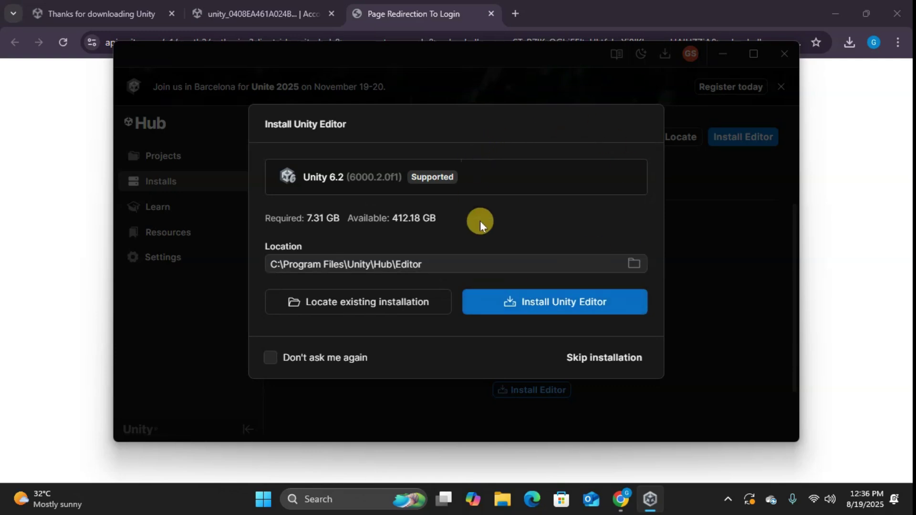
Skip the suggested Unity 6.2 editor install and agree to the Unity Personal licence
click(620, 359)
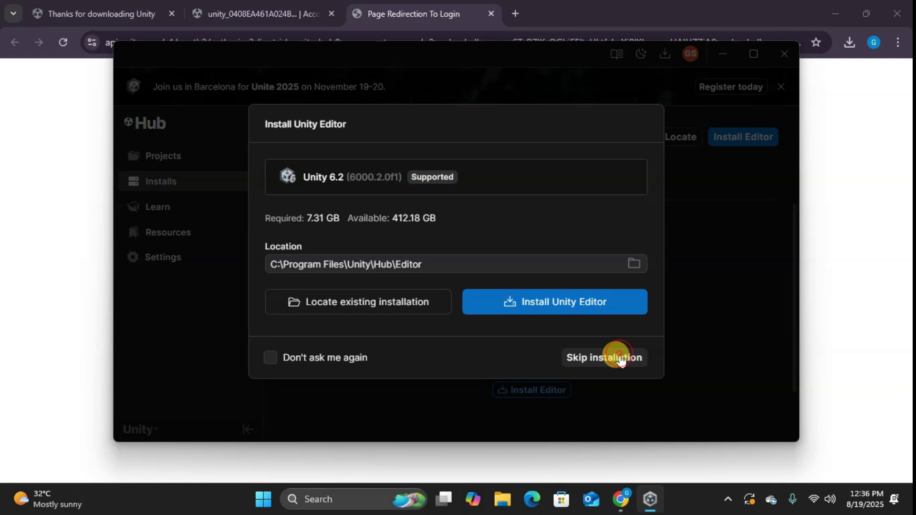
click(620, 358)
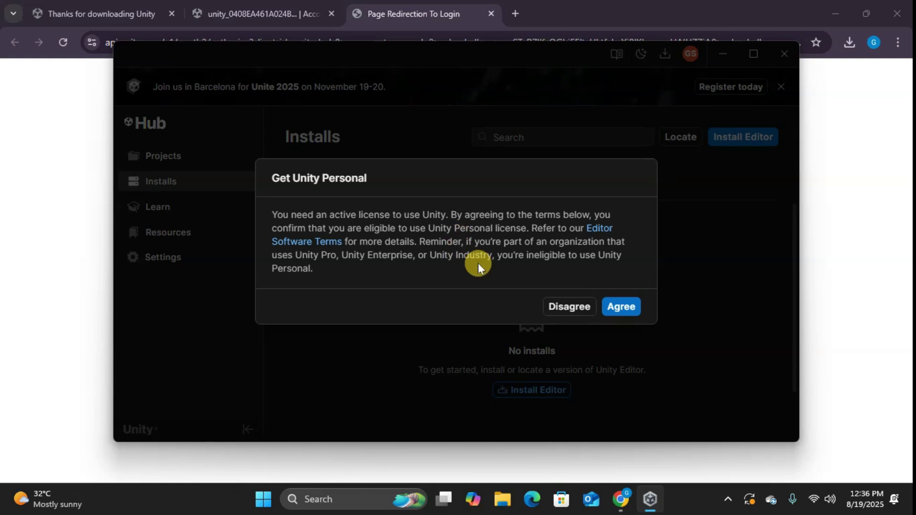
click(613, 307)
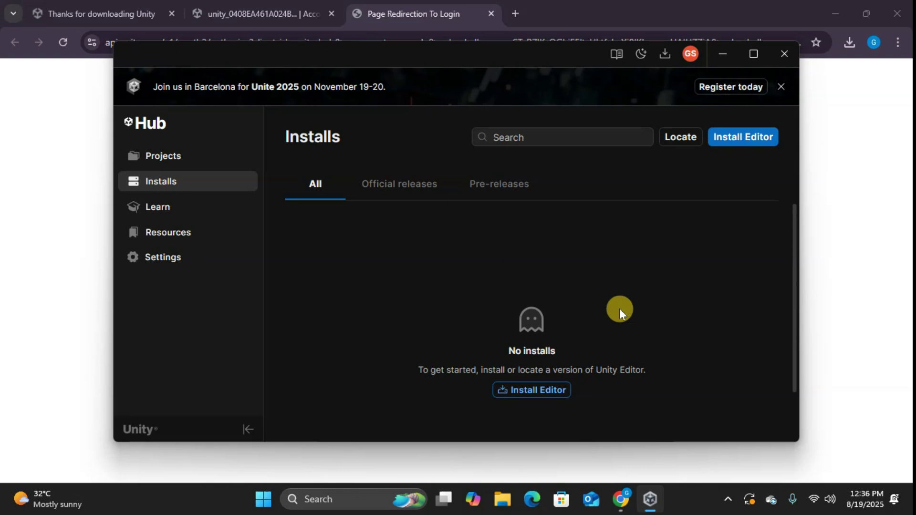
Browse the Installs page's Official releases and Pre-releases tabs, returning to All
click(178, 184)
click(385, 184)
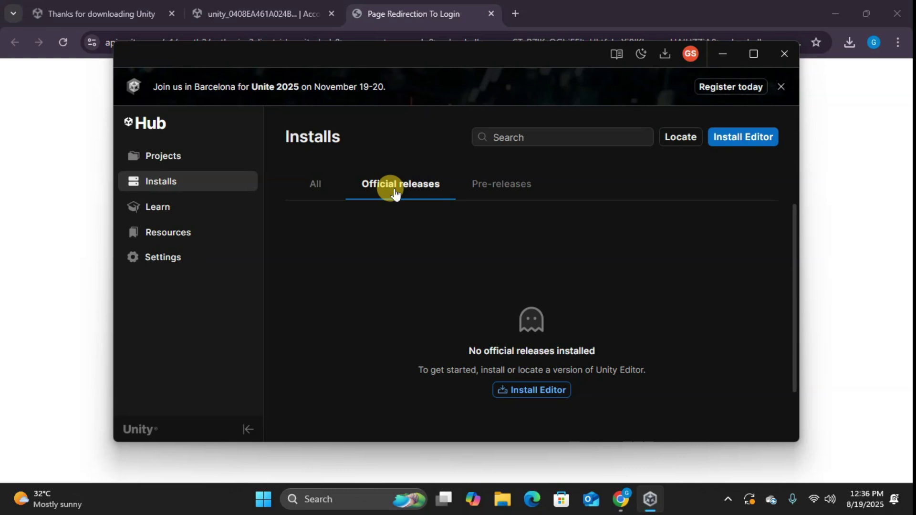
click(499, 184)
click(320, 188)
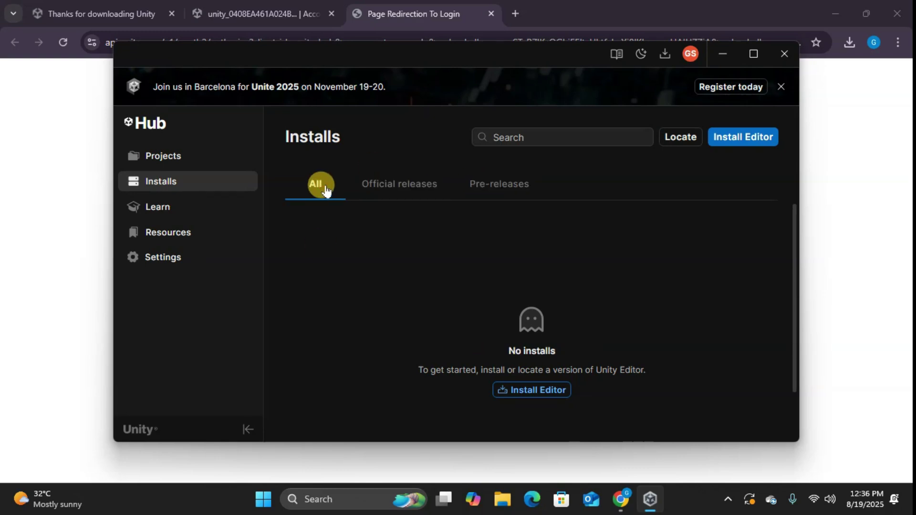
Review official and pre-release editor versions and choose Unity 6.2 (6000.2.0f1) to install
click(745, 137)
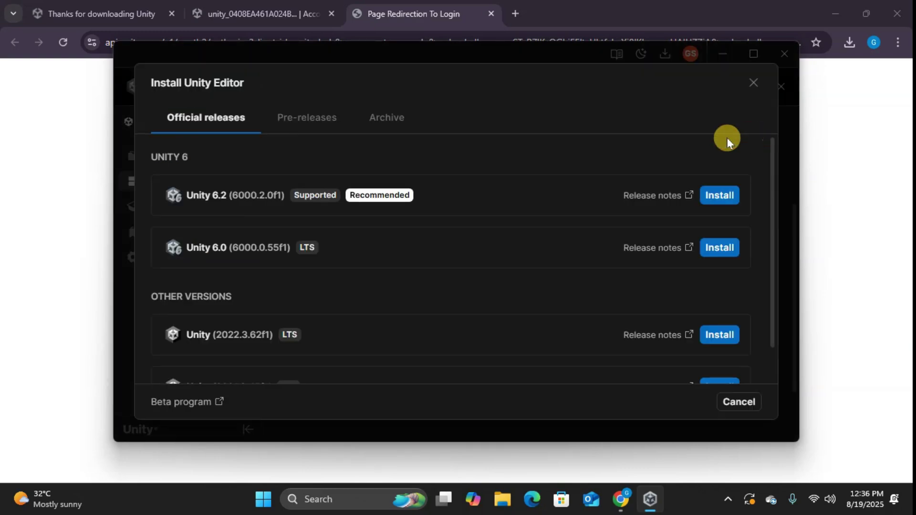
scroll(266, 236, down, 1)
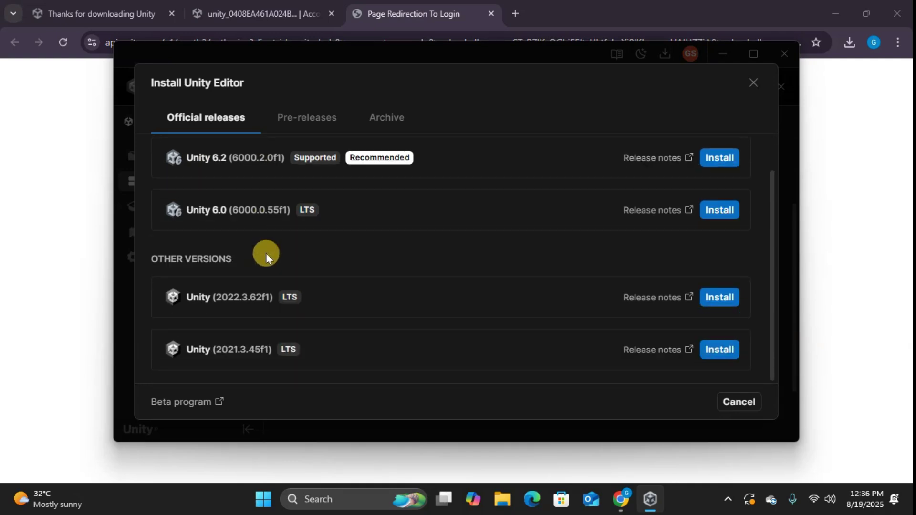
scroll(266, 253, up, 1)
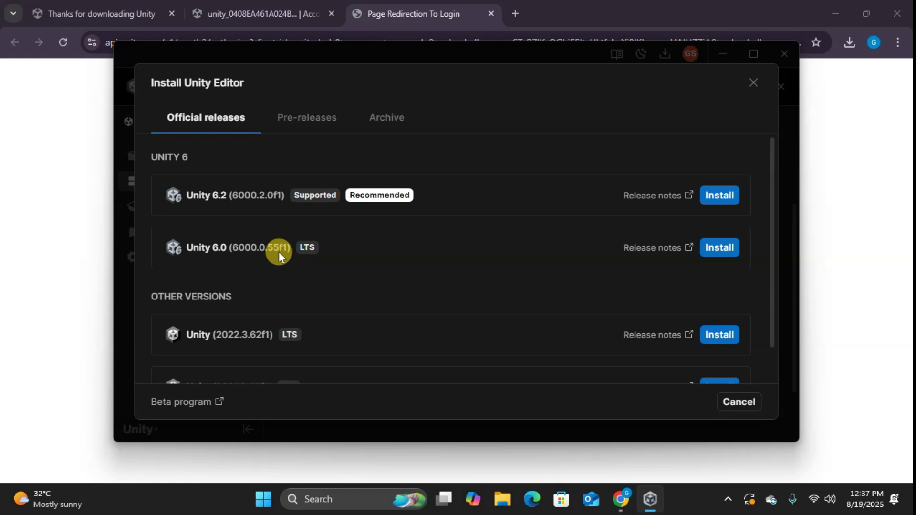
scroll(266, 348, down, 1)
scroll(307, 194, up, 1)
click(305, 125)
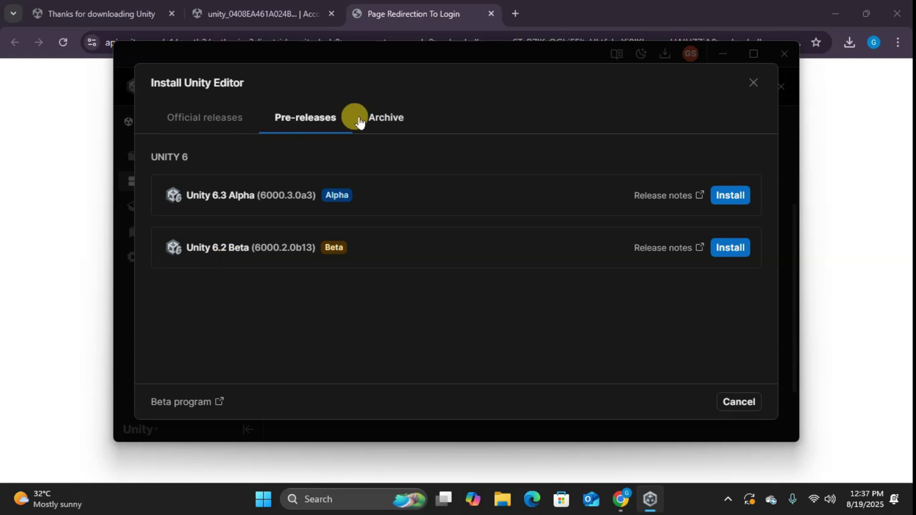
click(216, 121)
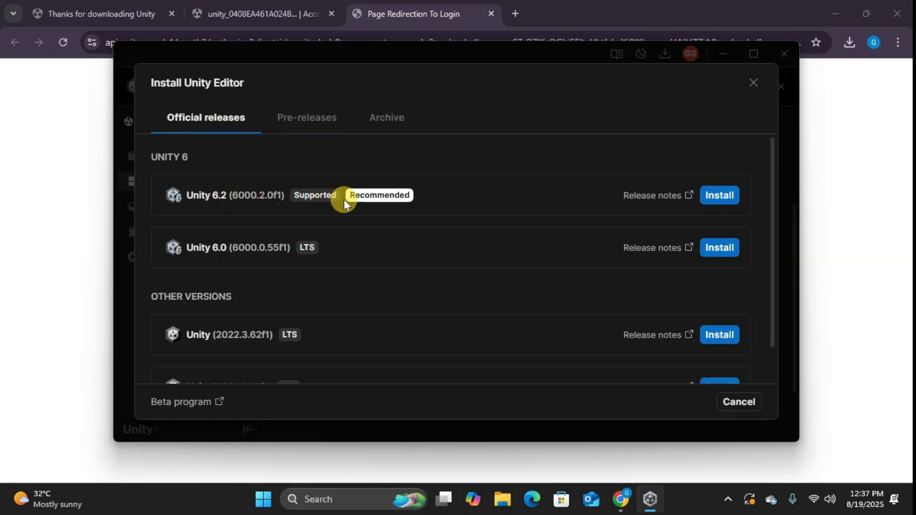
click(714, 196)
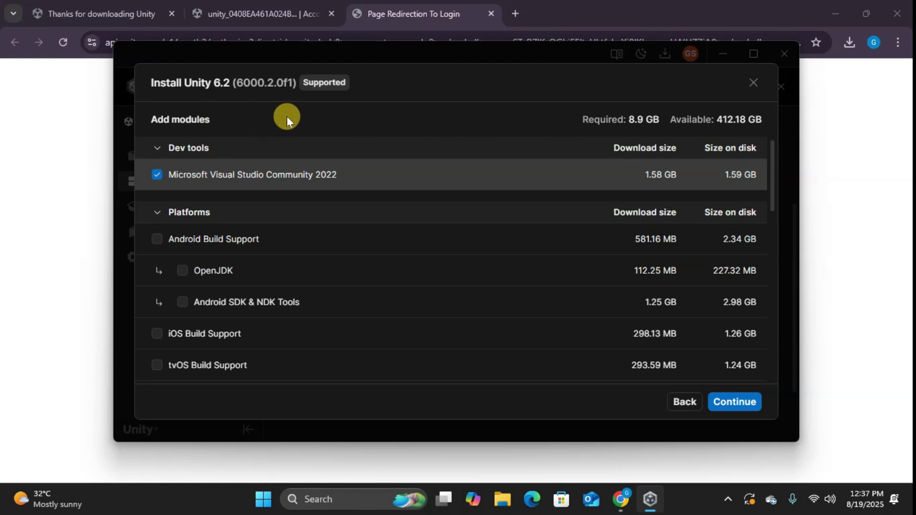
click(835, 13)
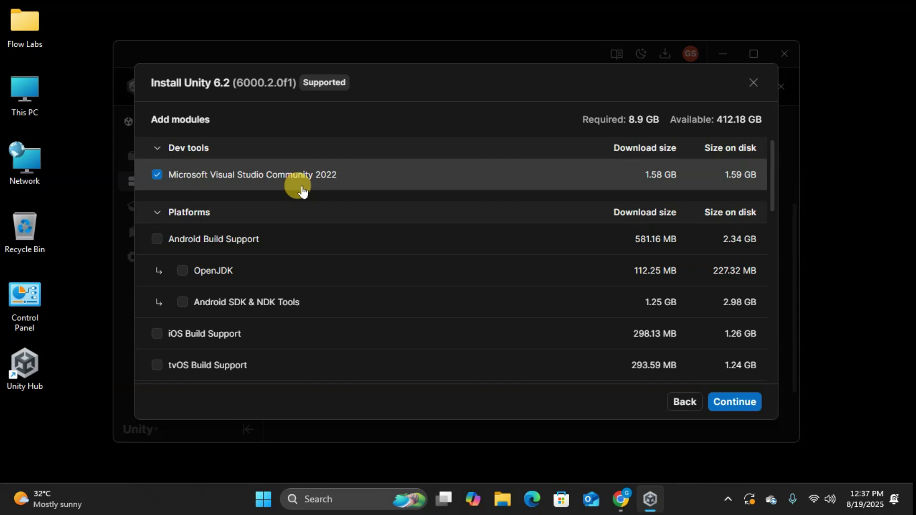
Add Android, iOS, Web and Windows IL2CPP build support plus the Documentation module
click(159, 244)
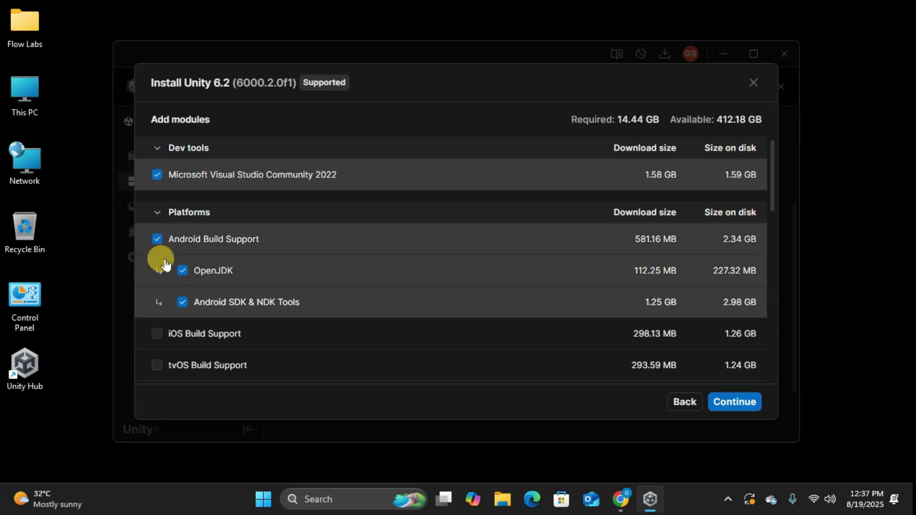
click(158, 335)
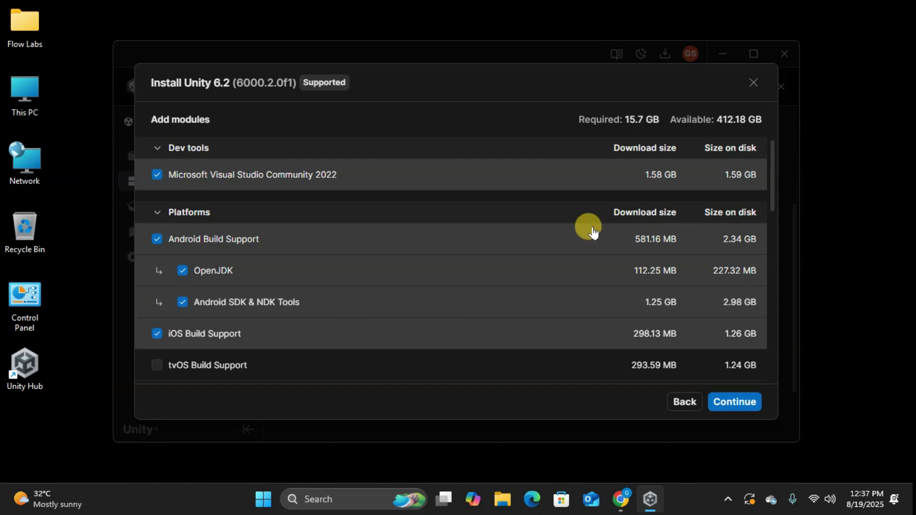
scroll(587, 228, down, 5)
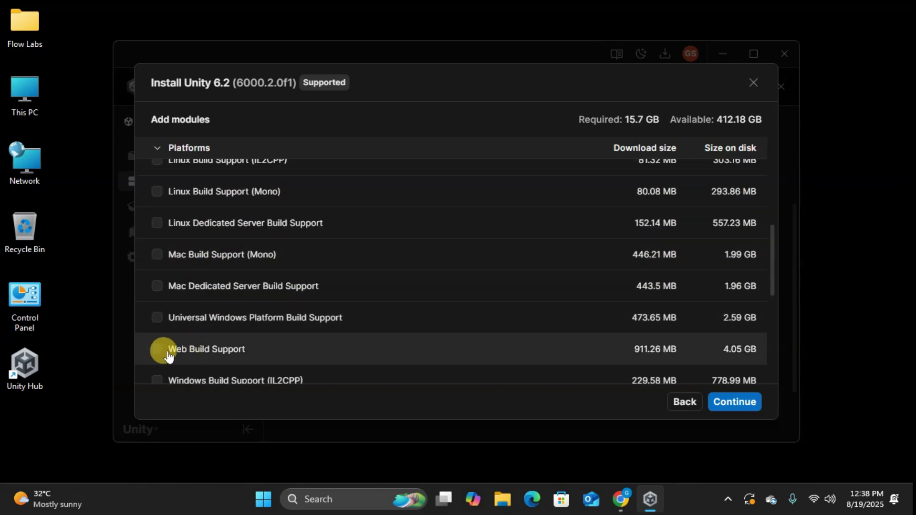
click(156, 349)
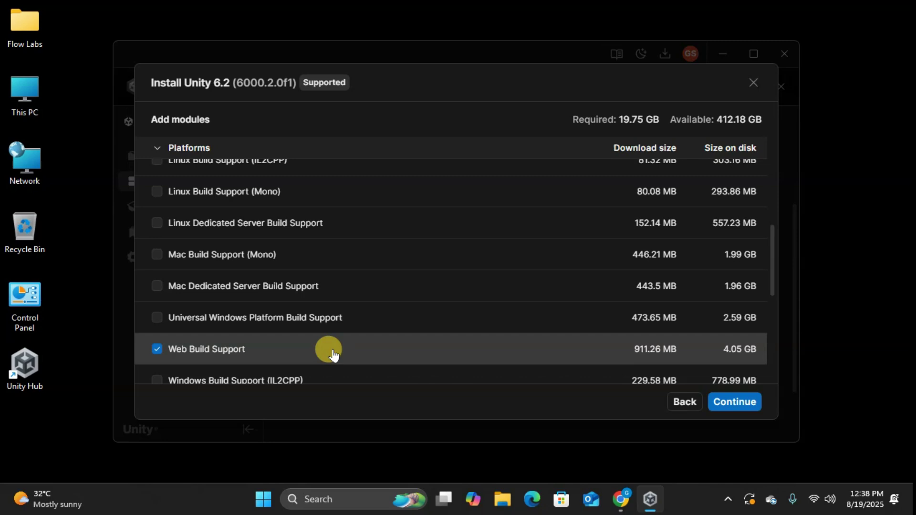
scroll(333, 353, down, 3)
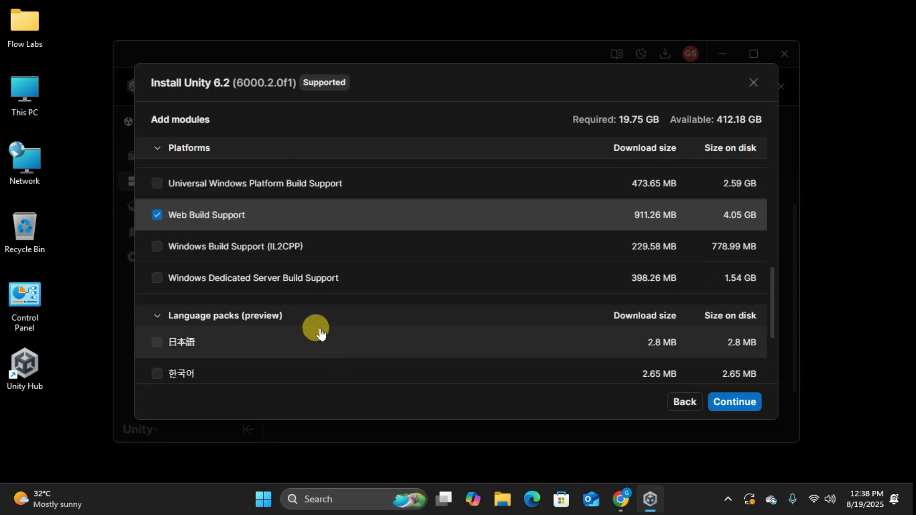
click(157, 248)
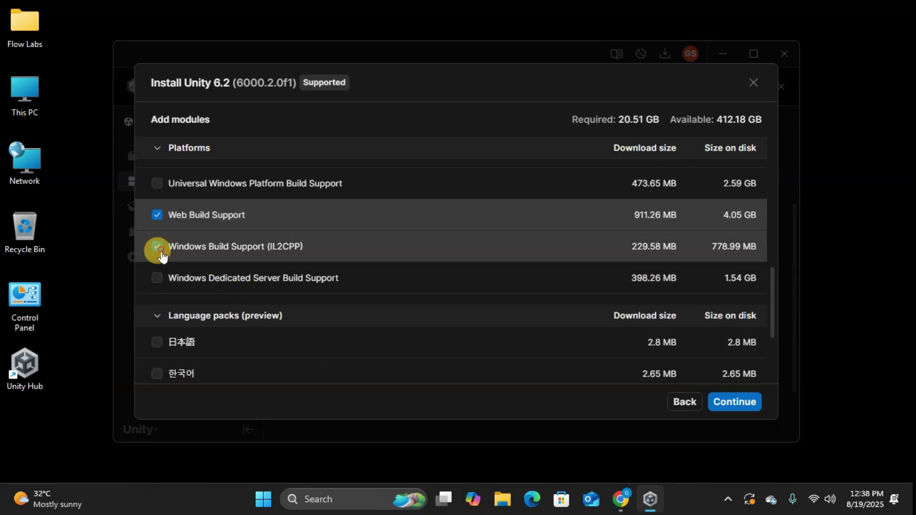
scroll(385, 244, down, 3)
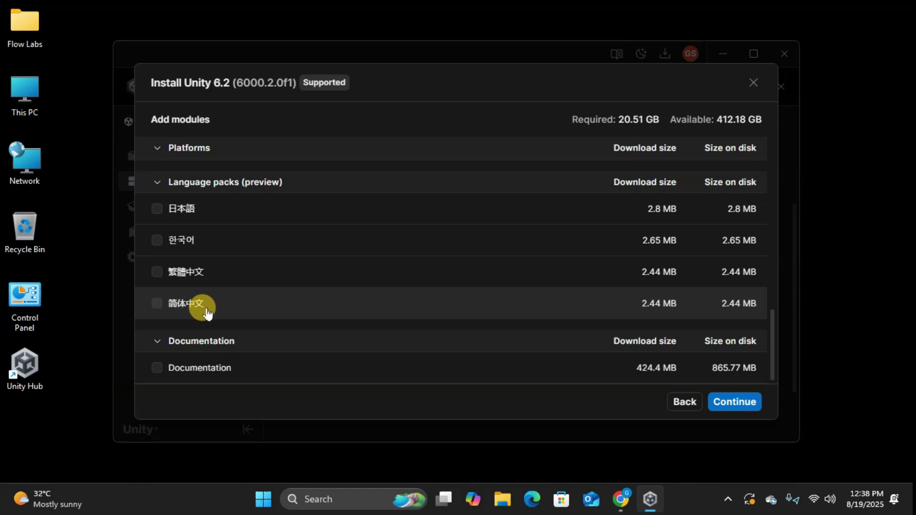
click(157, 368)
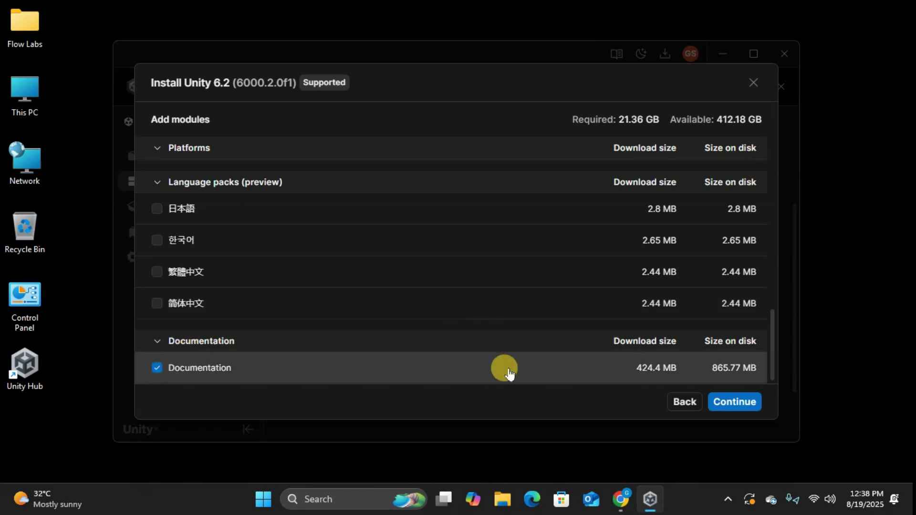
scroll(507, 284, up, 10)
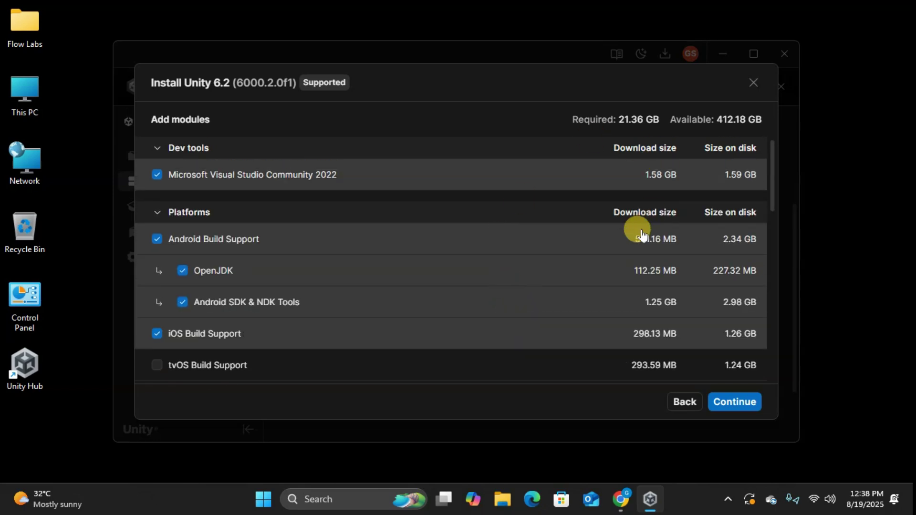
Agree to the Visual Studio 2022 and Android SDK/NDK licence terms and start the Unity 6.2 install
click(729, 412)
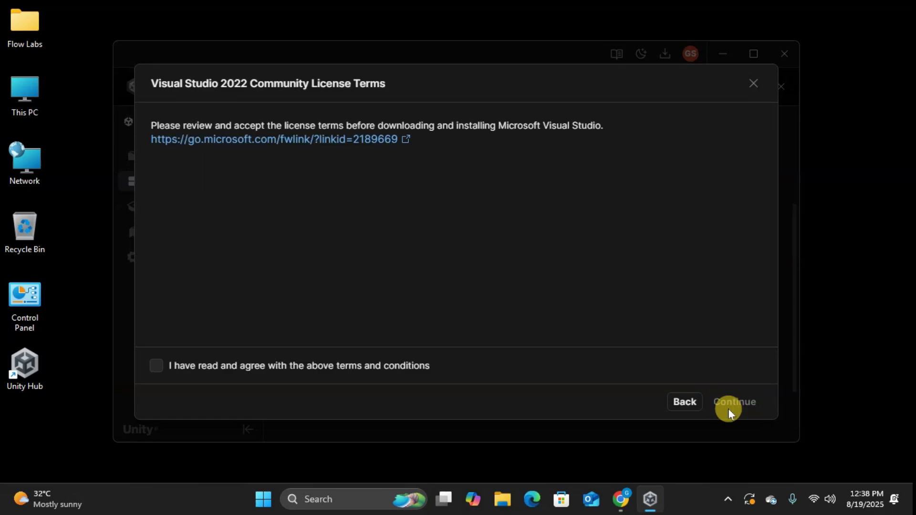
click(162, 368)
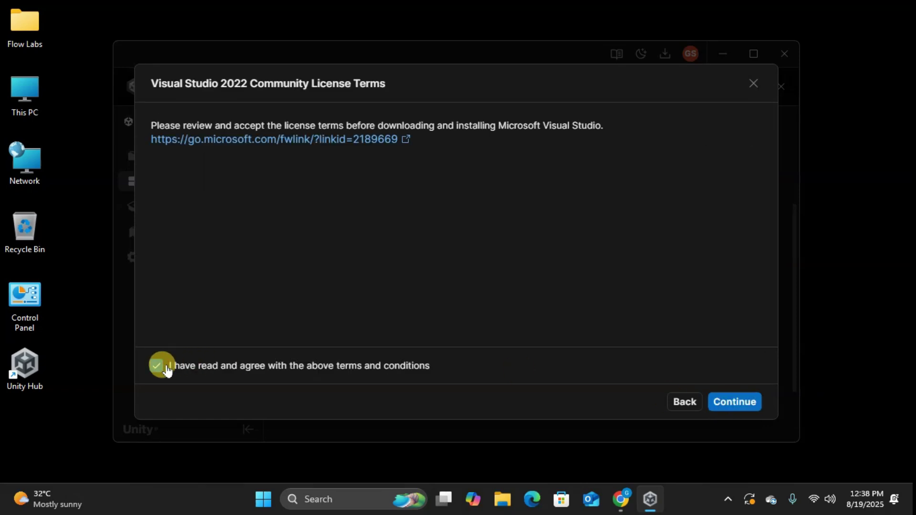
click(736, 403)
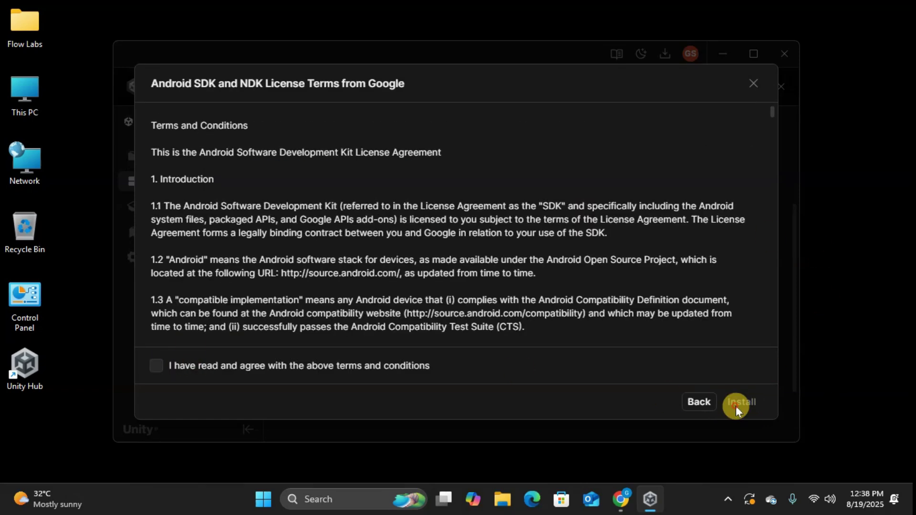
click(206, 371)
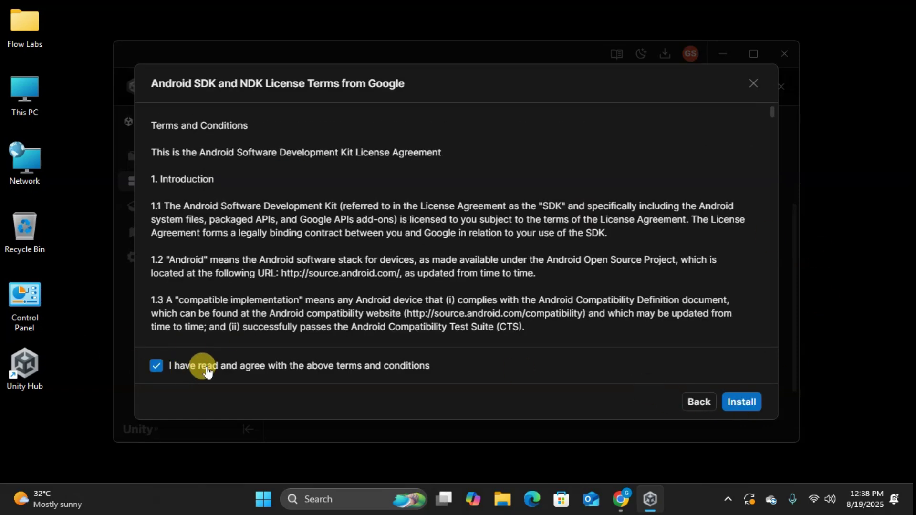
click(740, 406)
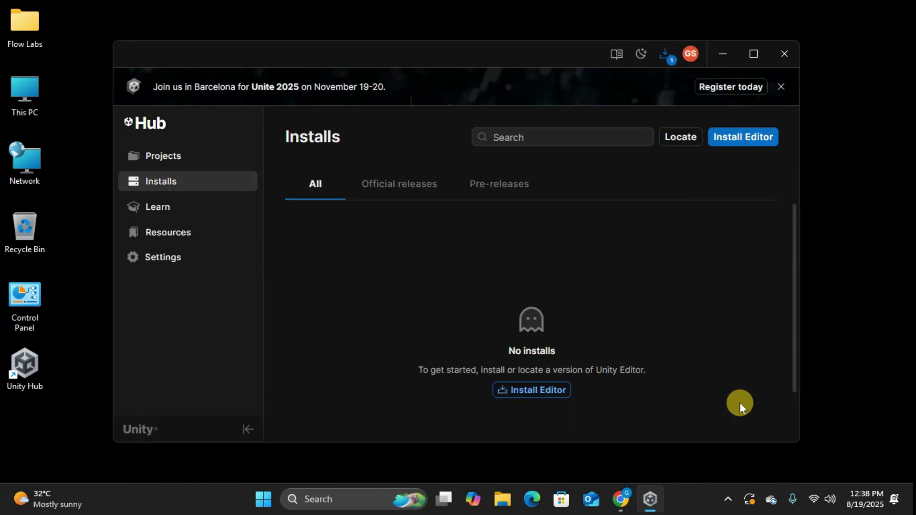
Open the downloads view and expand the 17-component Unity 6.2 progress list
click(666, 60)
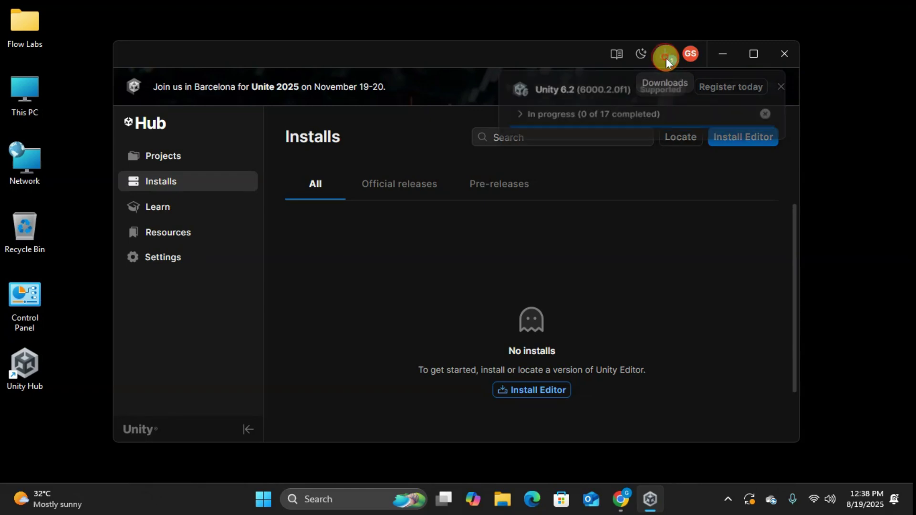
click(516, 116)
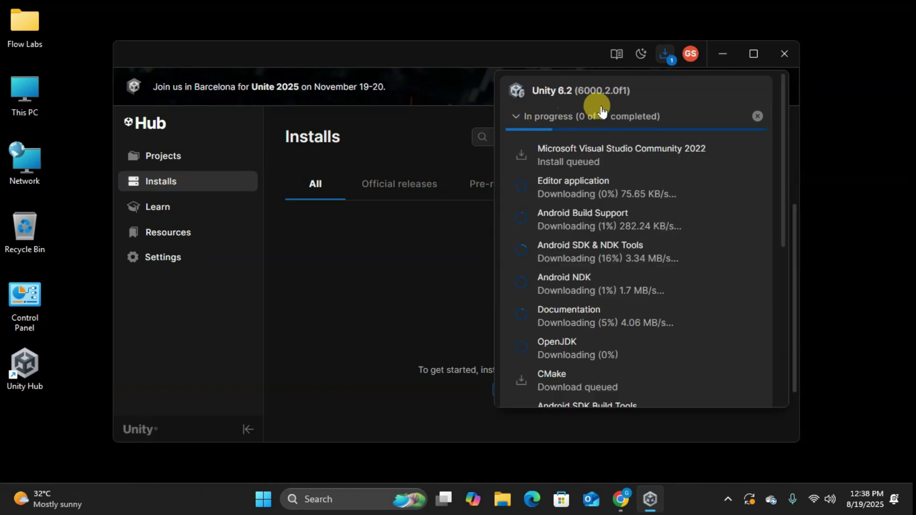
scroll(573, 370, down, 3)
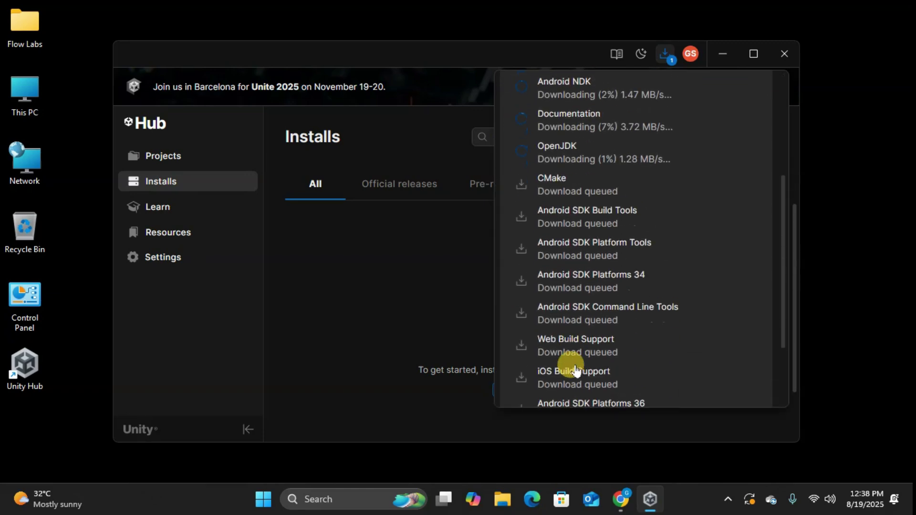
scroll(576, 371, down, 2)
scroll(576, 370, up, 3)
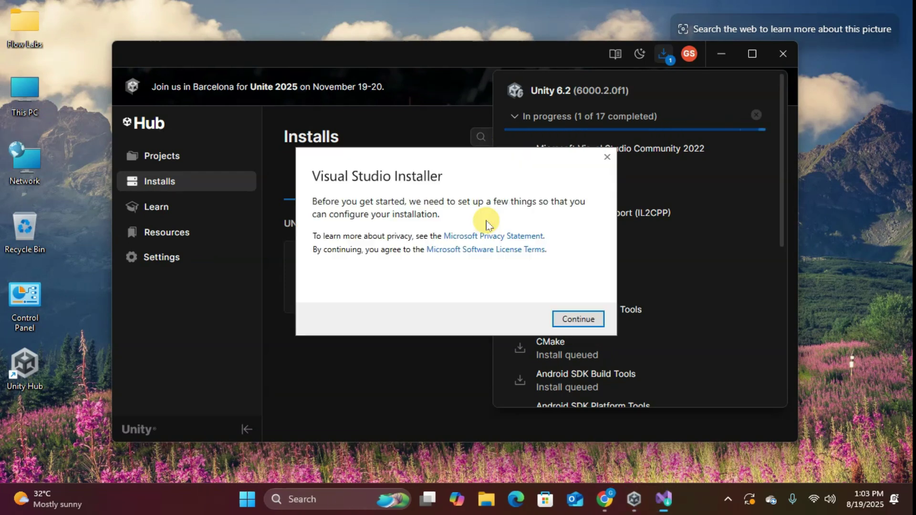
Install Visual Studio Community 2022 17.14.12 with the .NET desktop and Game development with Unity workloads
click(578, 319)
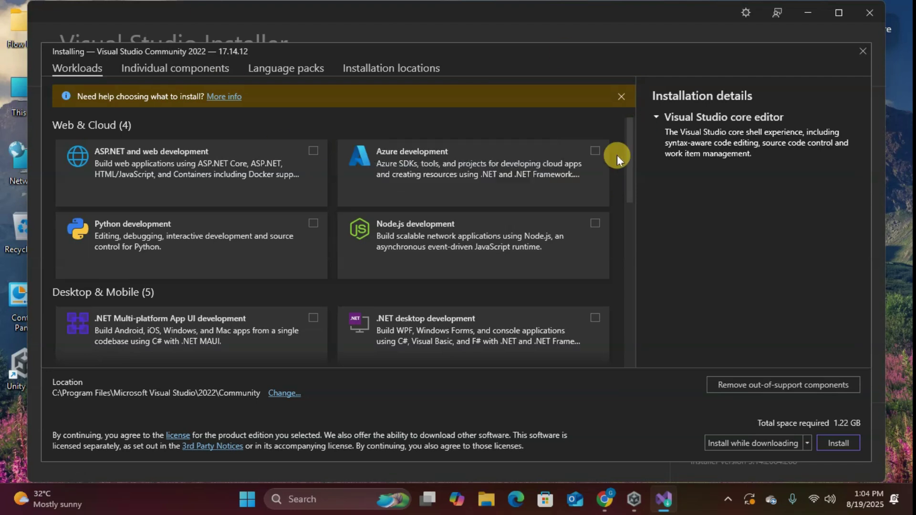
scroll(557, 199, down, 2)
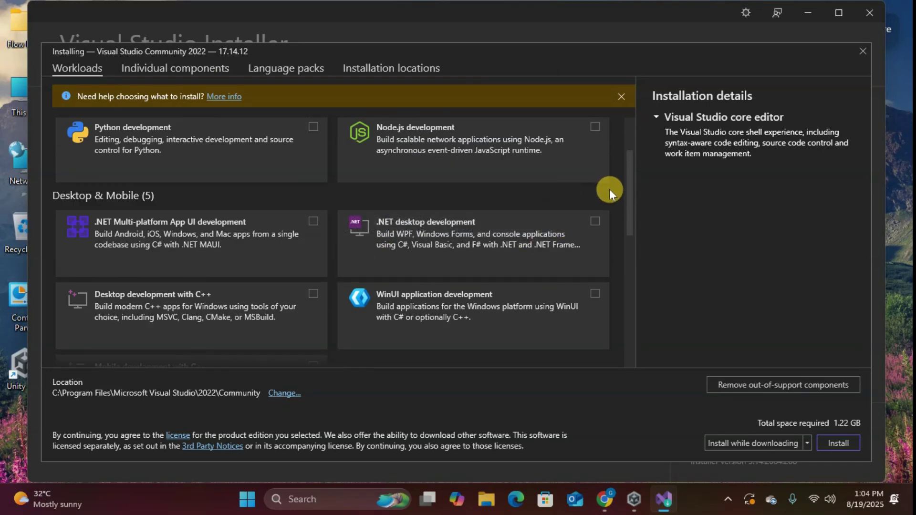
click(594, 221)
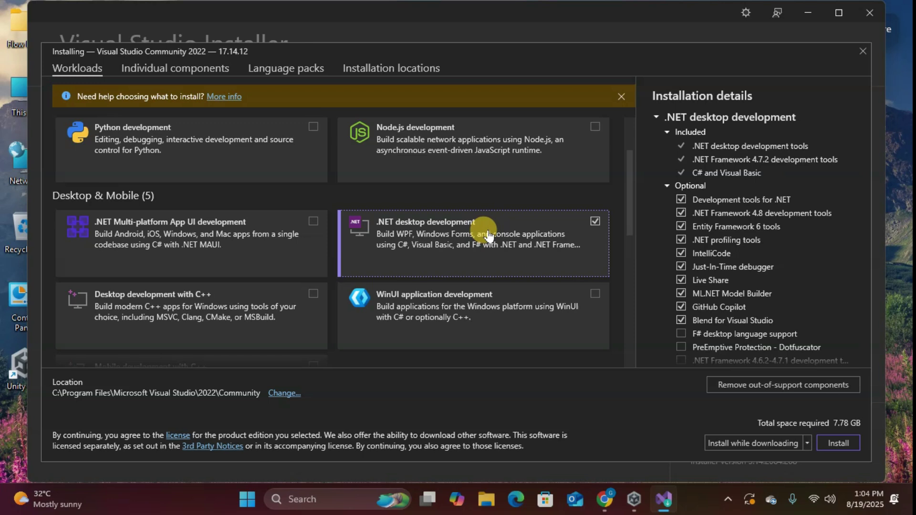
scroll(487, 235, down, 1)
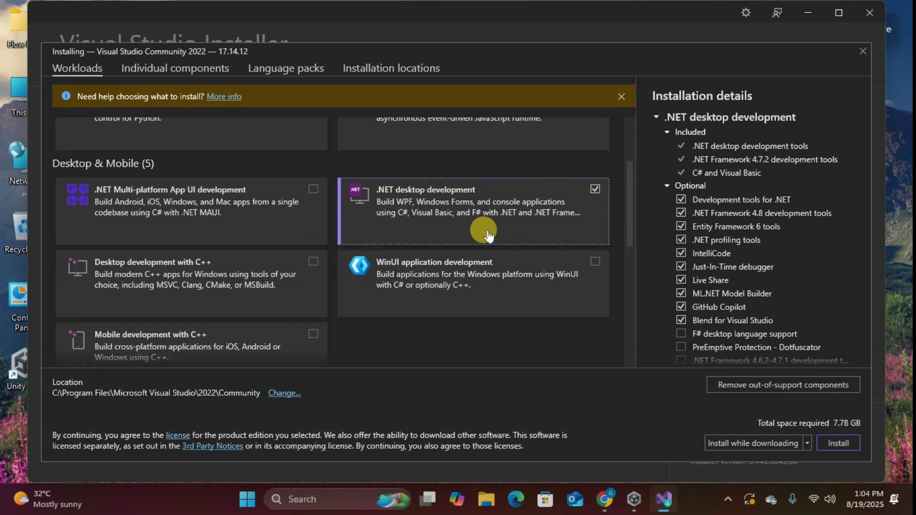
scroll(487, 235, down, 1)
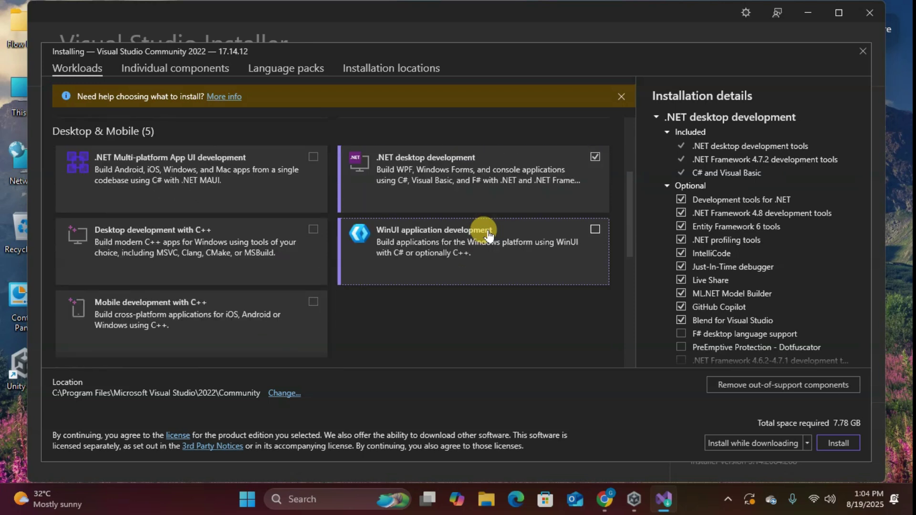
scroll(488, 235, down, 4)
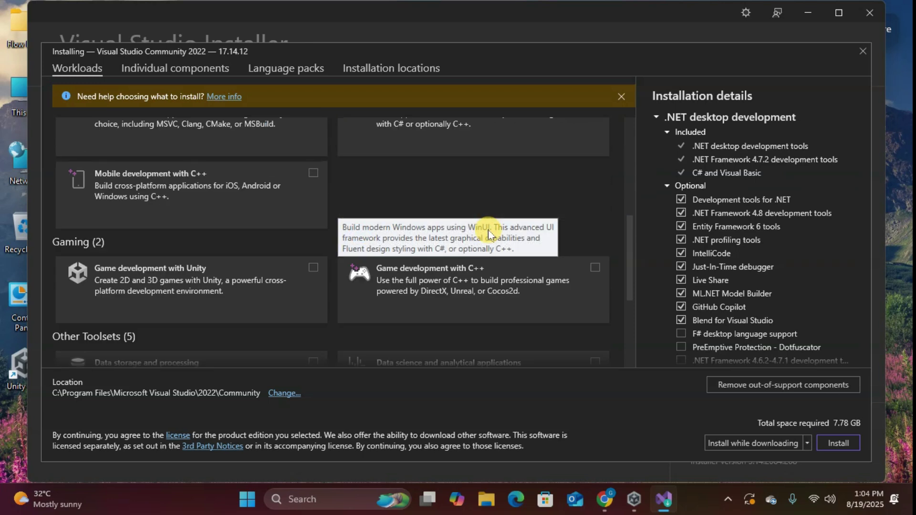
click(313, 267)
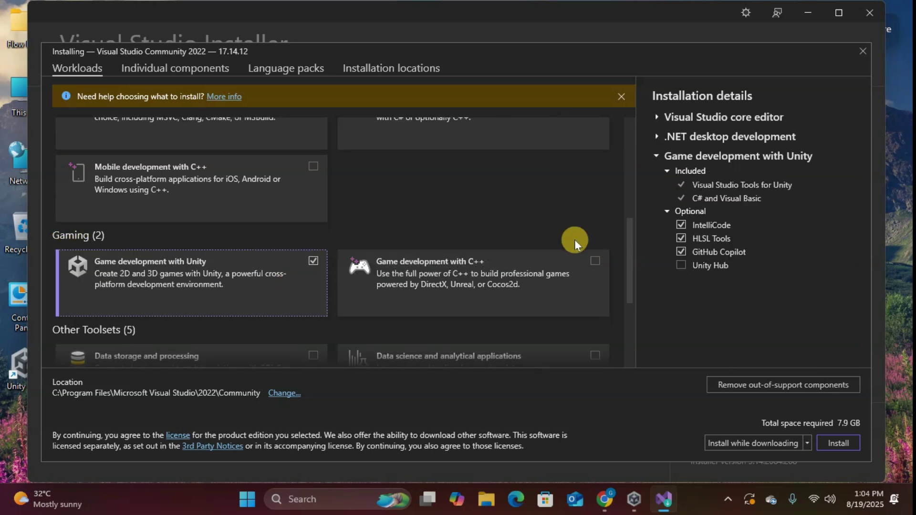
click(778, 442)
click(832, 446)
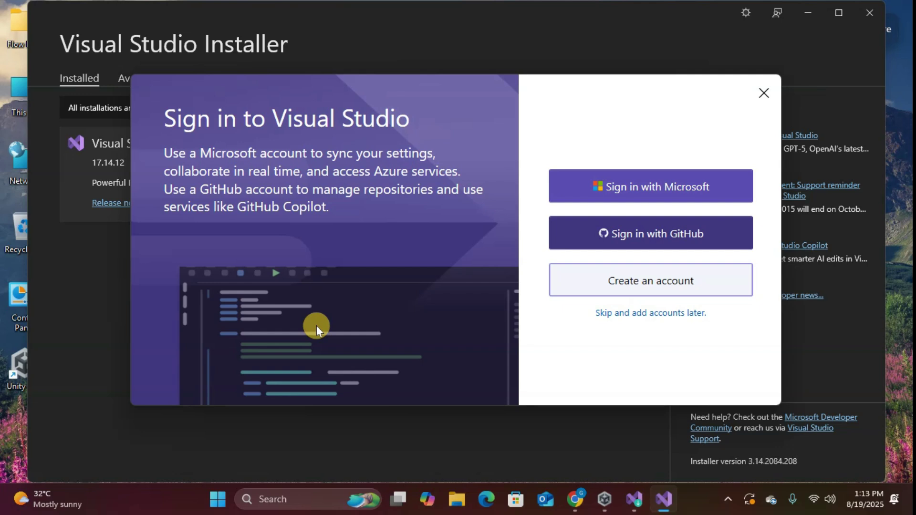
Sign in with a Microsoft account and pick Visual C# development settings with the Dark theme
click(672, 188)
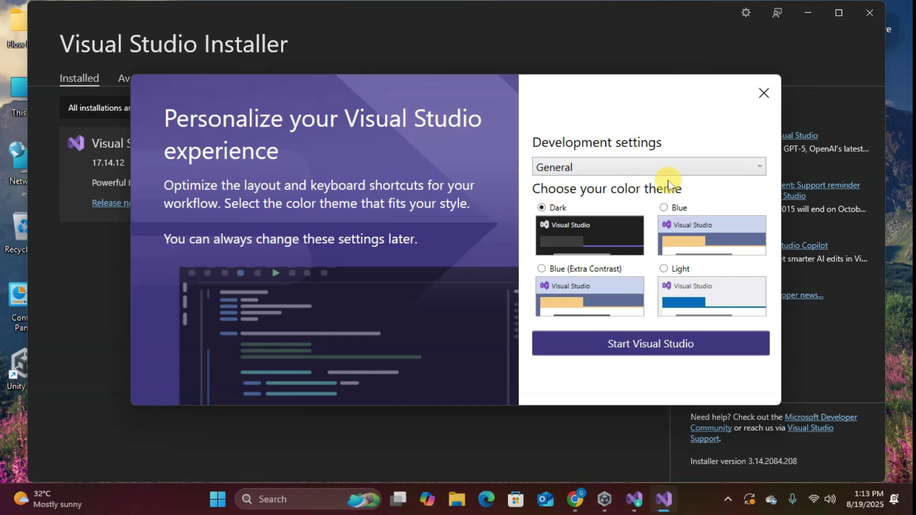
click(699, 221)
click(616, 231)
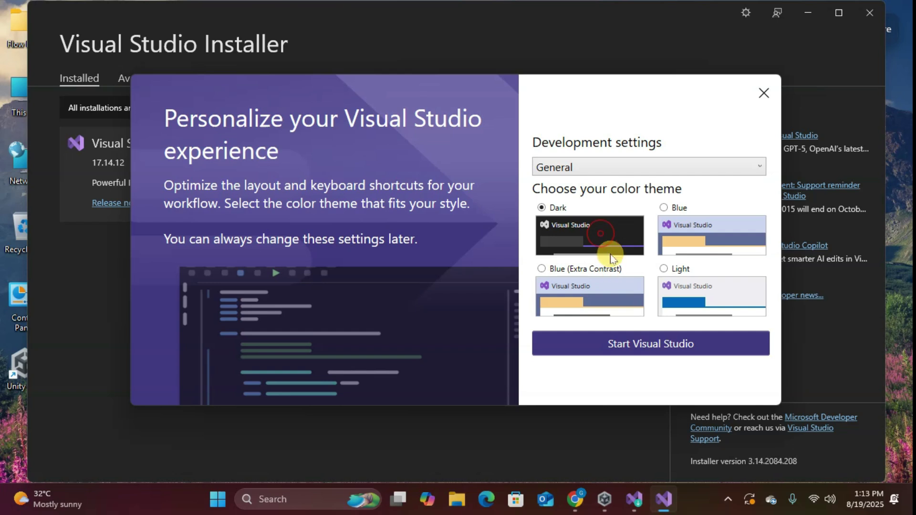
click(611, 289)
click(711, 287)
click(597, 223)
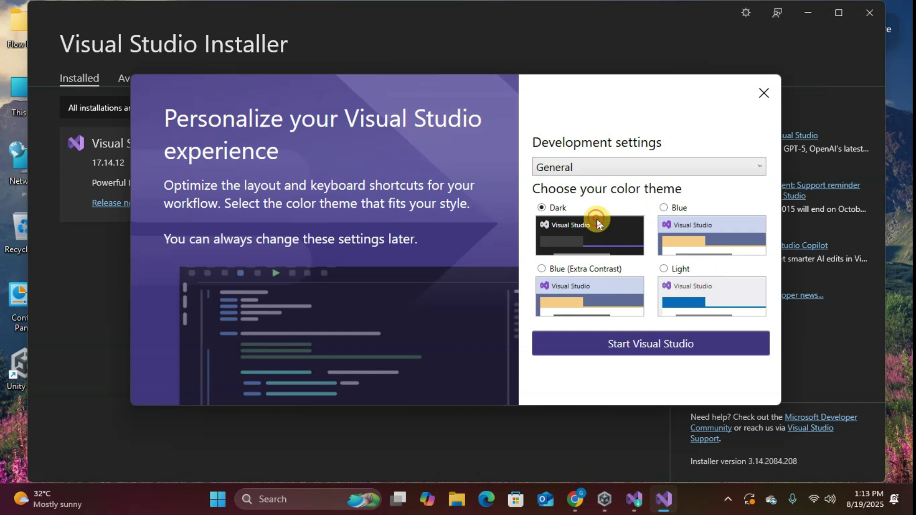
click(625, 163)
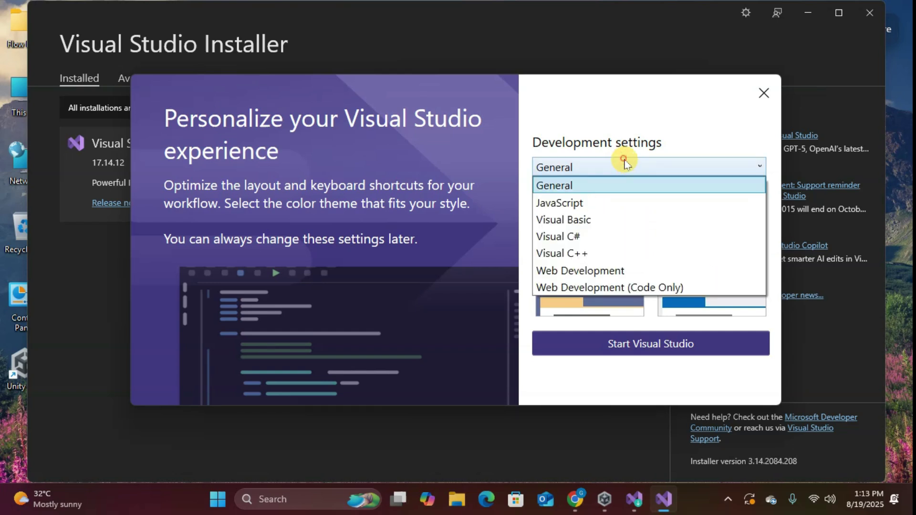
click(605, 236)
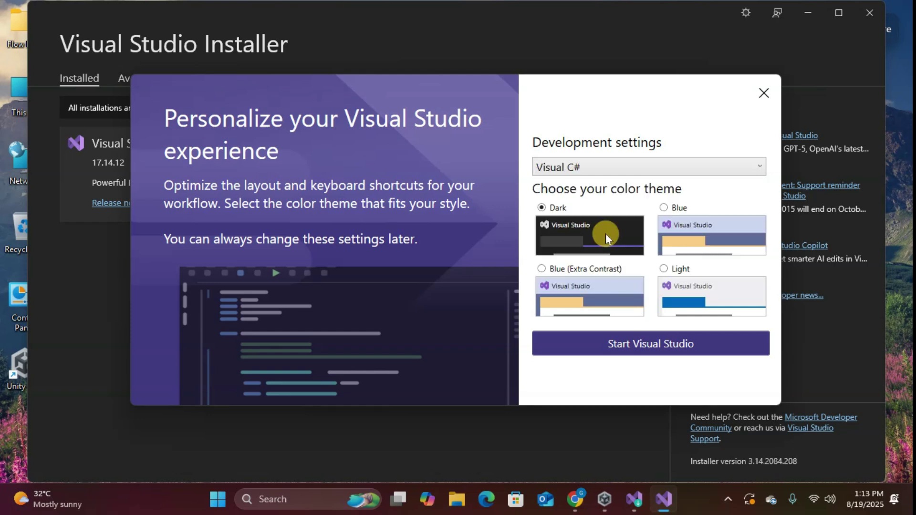
Start Visual Studio, close the Installer, continue without code, then close Visual Studio
click(666, 346)
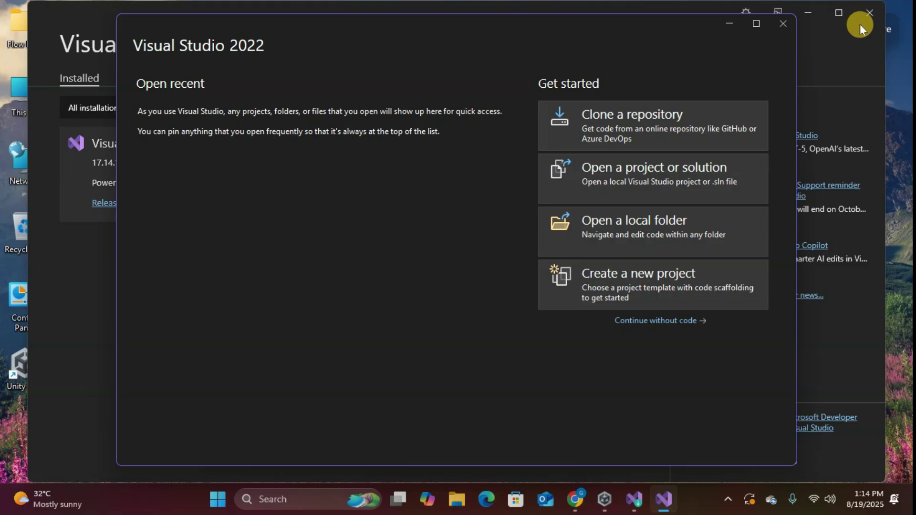
click(866, 18)
click(656, 320)
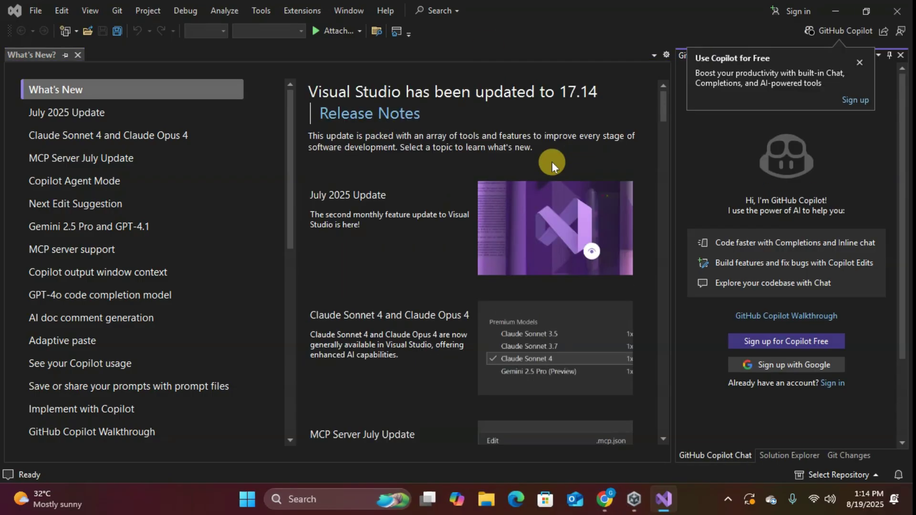
click(897, 11)
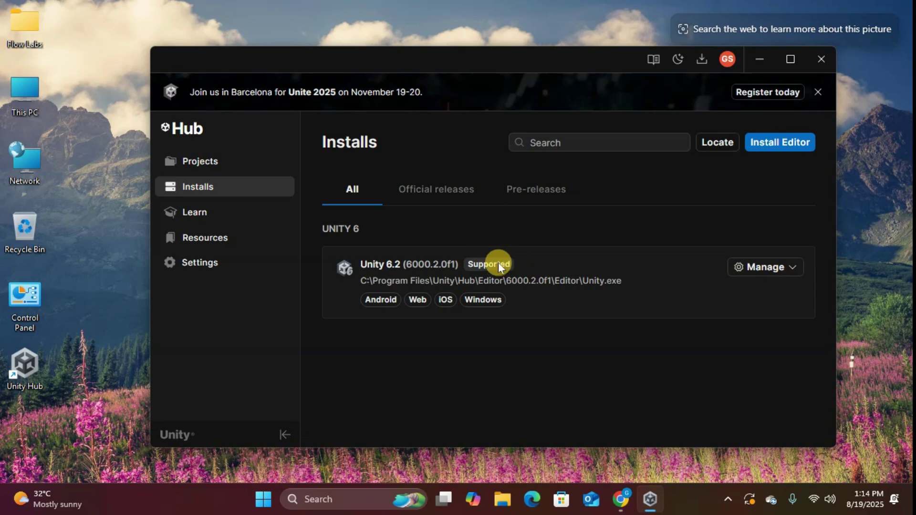
Start a new project and download the Core 3D (Built-In Render Pipeline) template
click(205, 163)
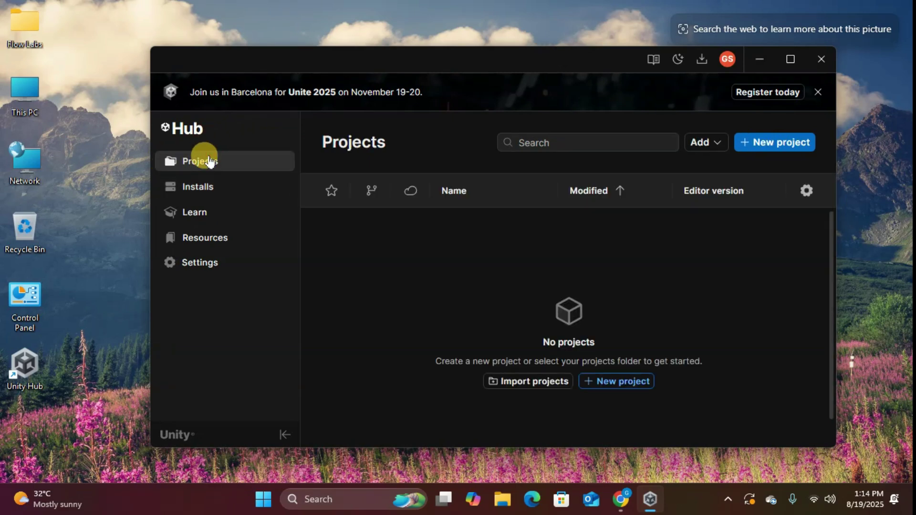
click(733, 143)
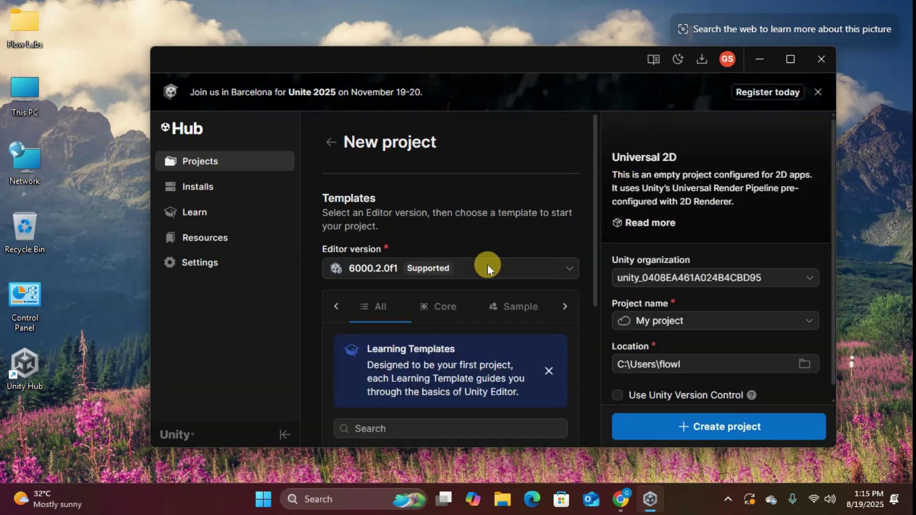
scroll(409, 293, down, 5)
scroll(429, 291, up, 5)
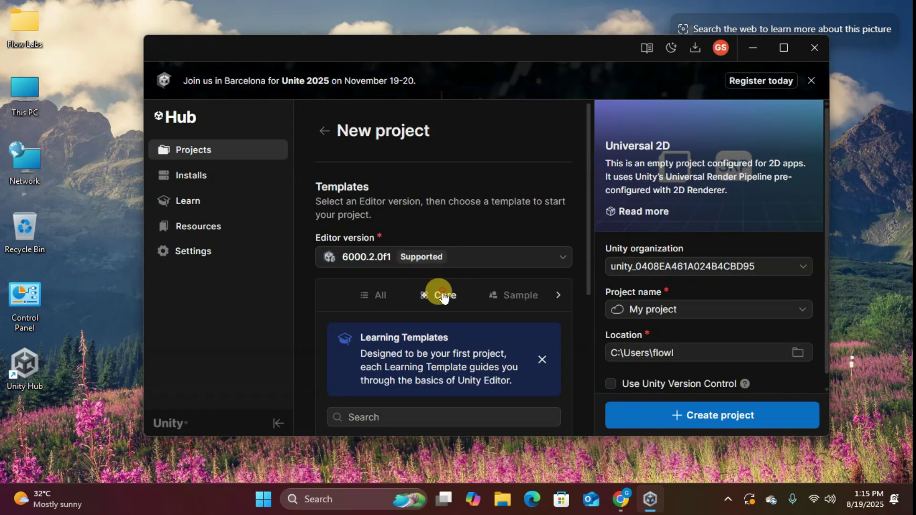
click(443, 295)
scroll(444, 287, down, 5)
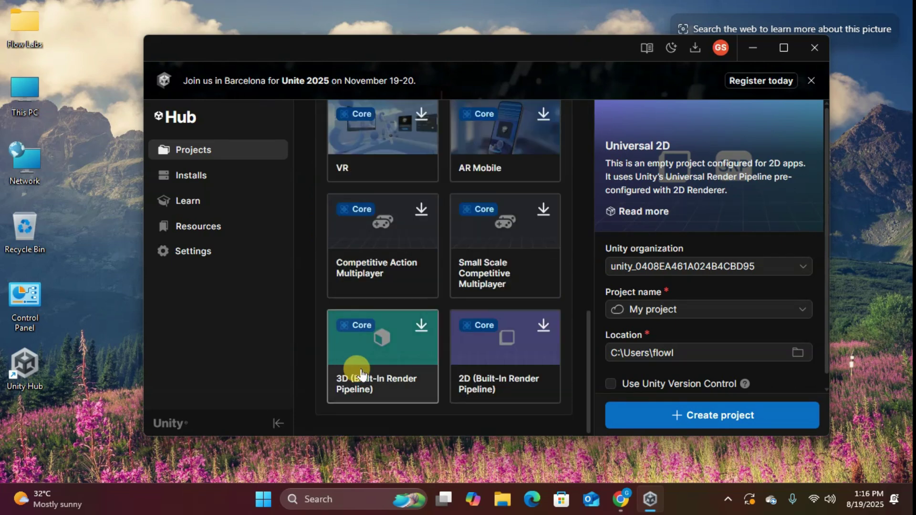
click(421, 327)
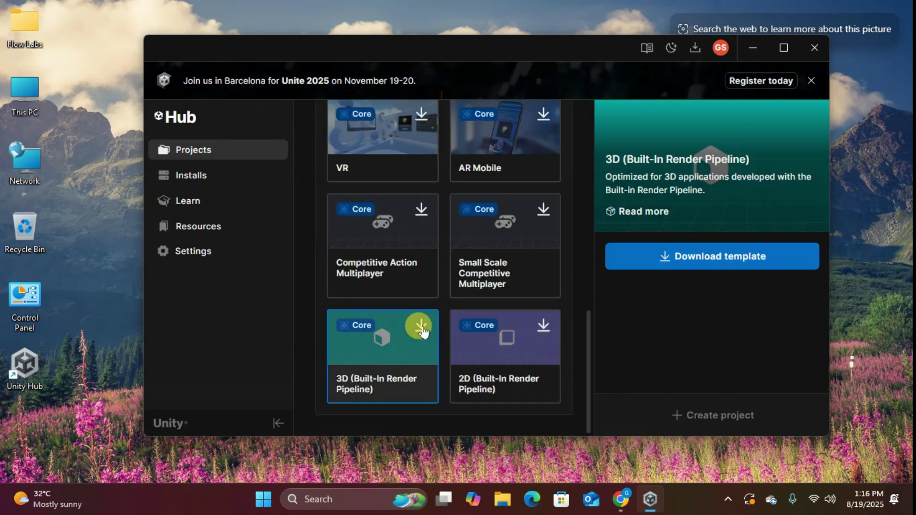
click(651, 258)
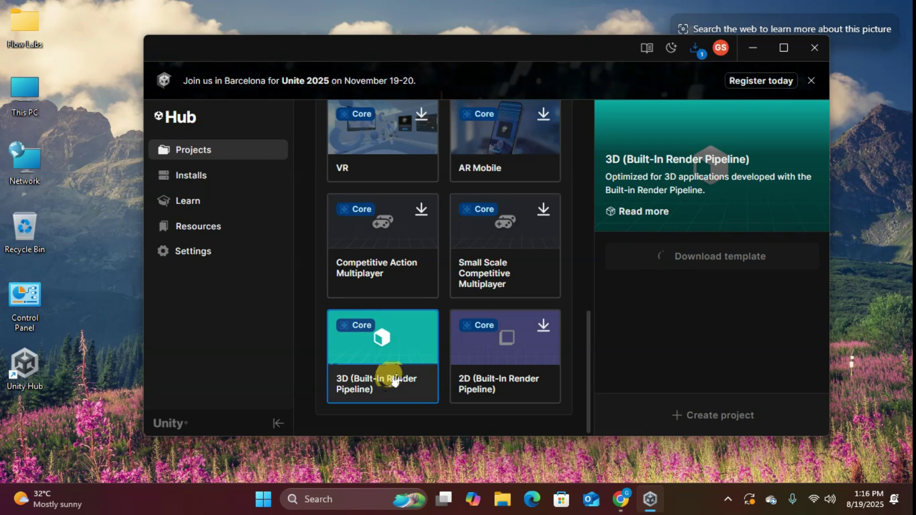
Name the project 'InstallationComplete' and create it
click(716, 308)
text(InstallationComplete)
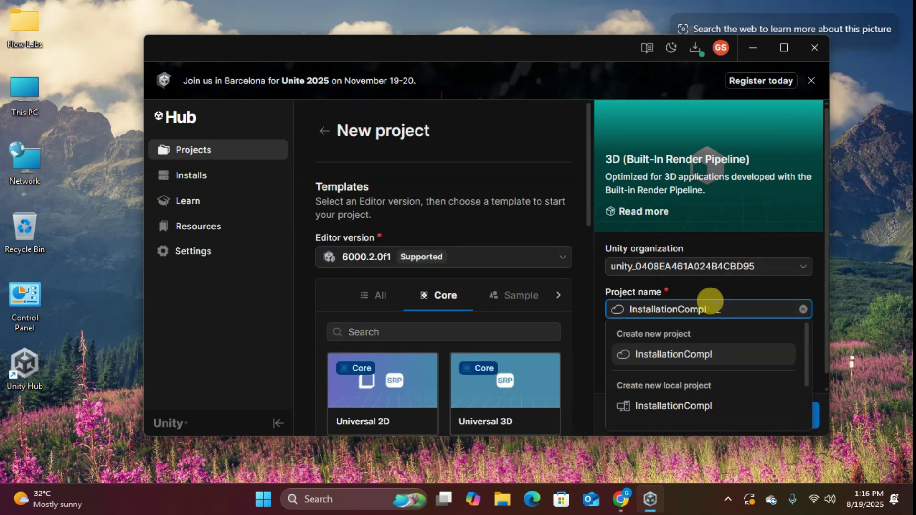
click(685, 414)
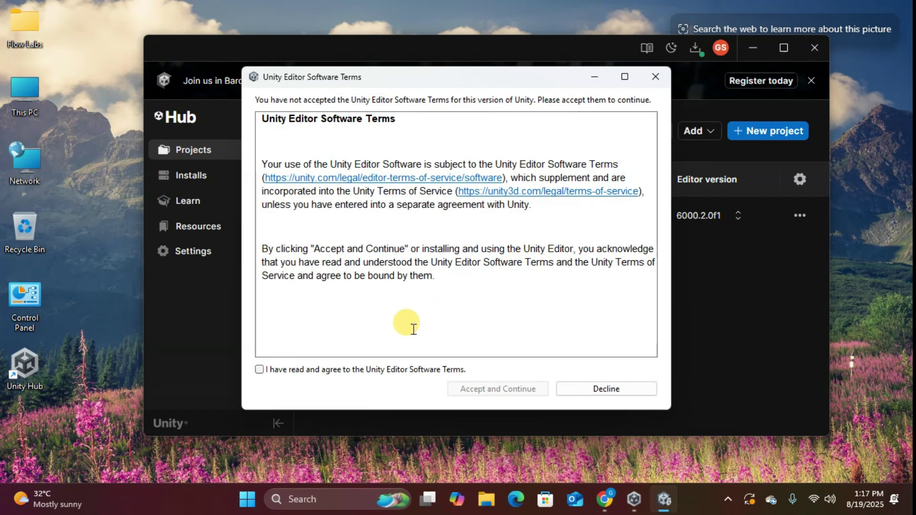
Tick agreement to the Unity Editor Software Terms and accept to continue opening InstallationComplete
click(284, 370)
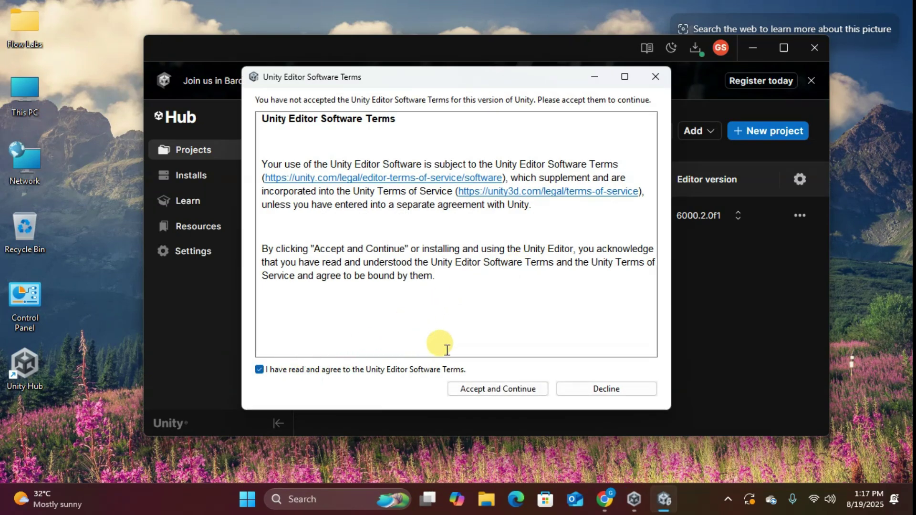
click(497, 389)
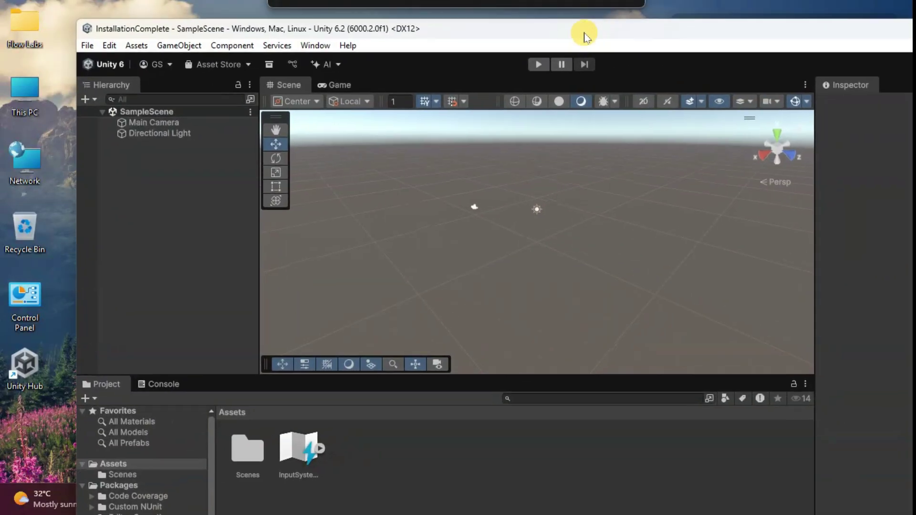
Maximize the Unity Editor window showing the InstallationComplete SampleScene
drag(586, 37, 492, 4)
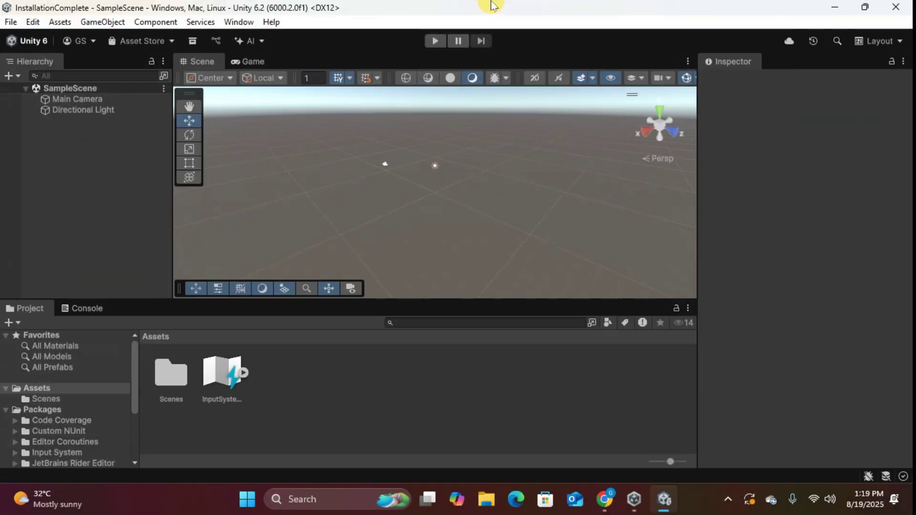